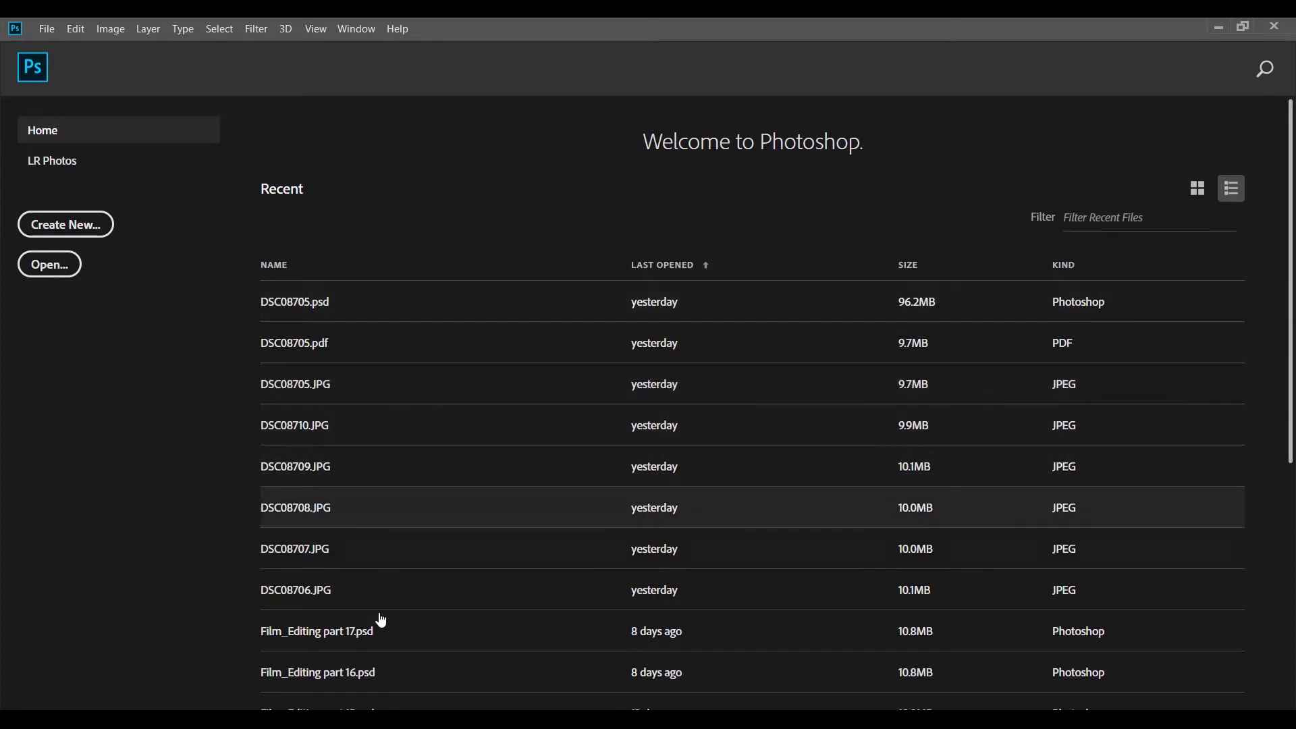
scroll(405, 364, "down", 5)
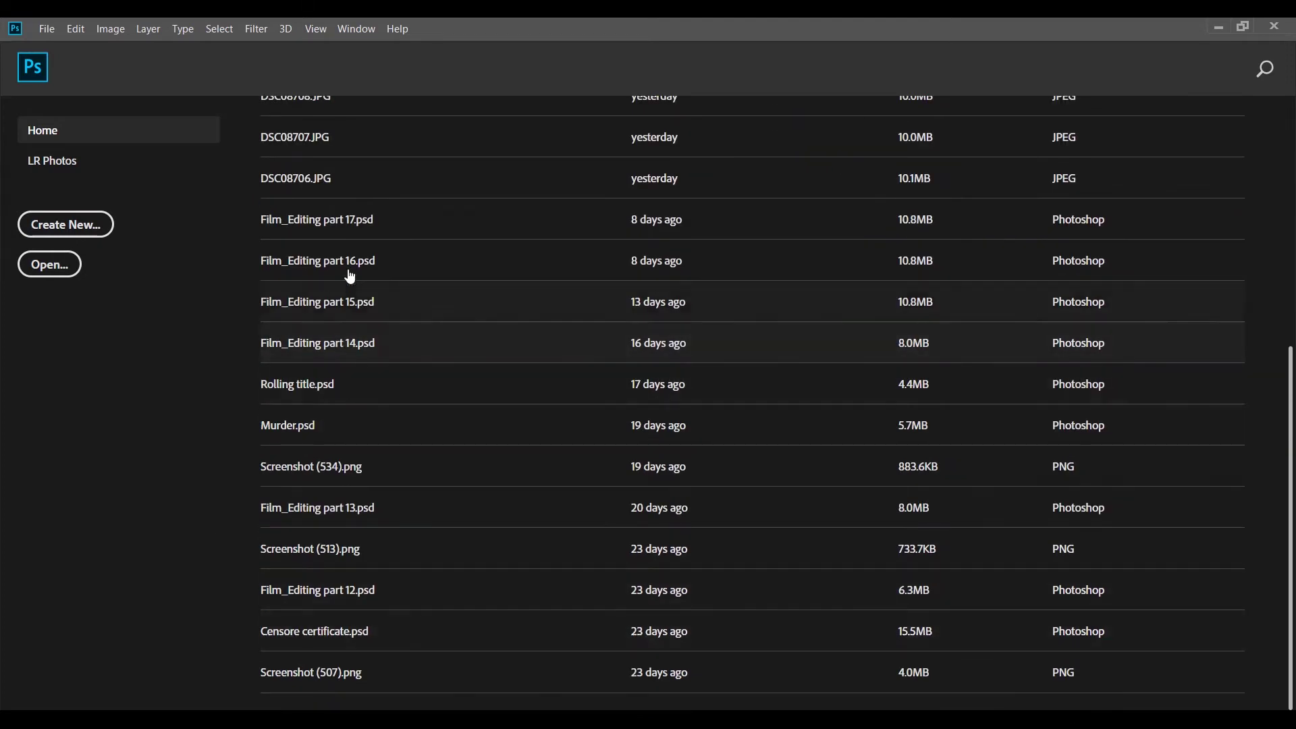
scroll(391, 310, "up", 5)
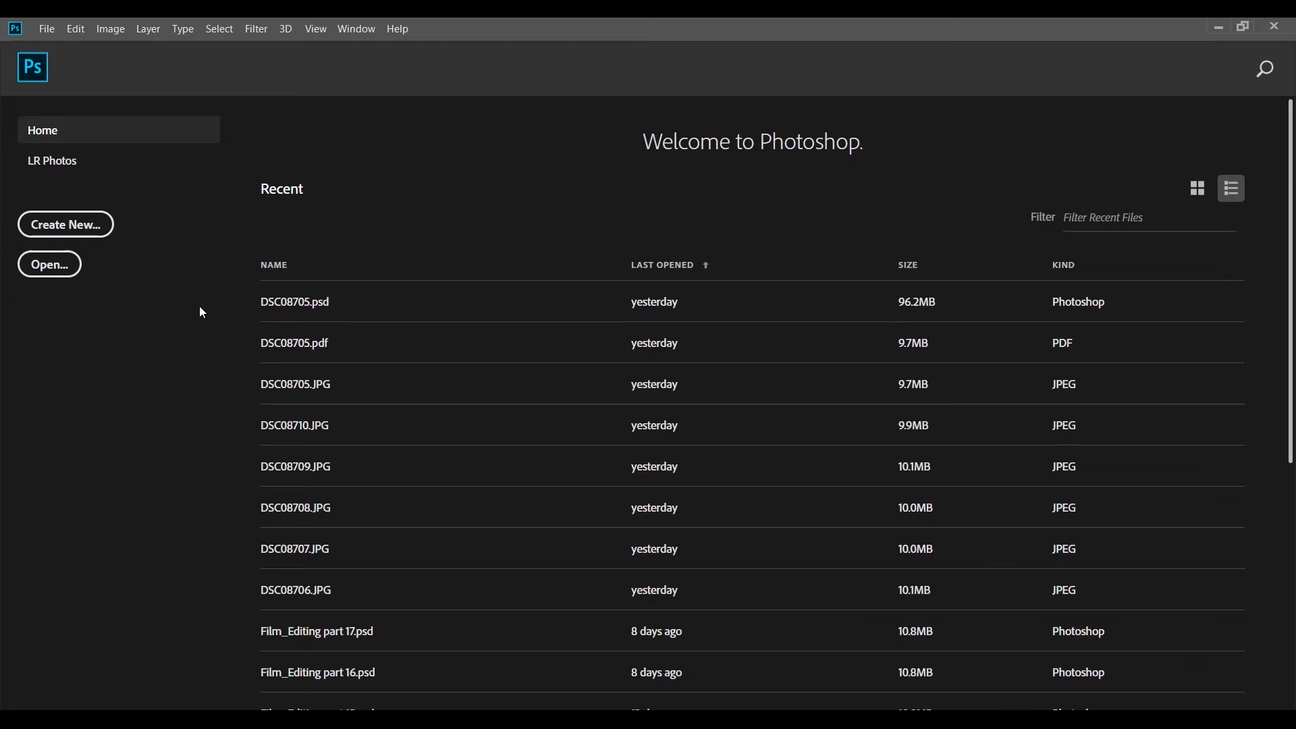
Start a new document and examine the recent, saved, photo, print, art and illustration, web and mobile presets
left_click(65, 225)
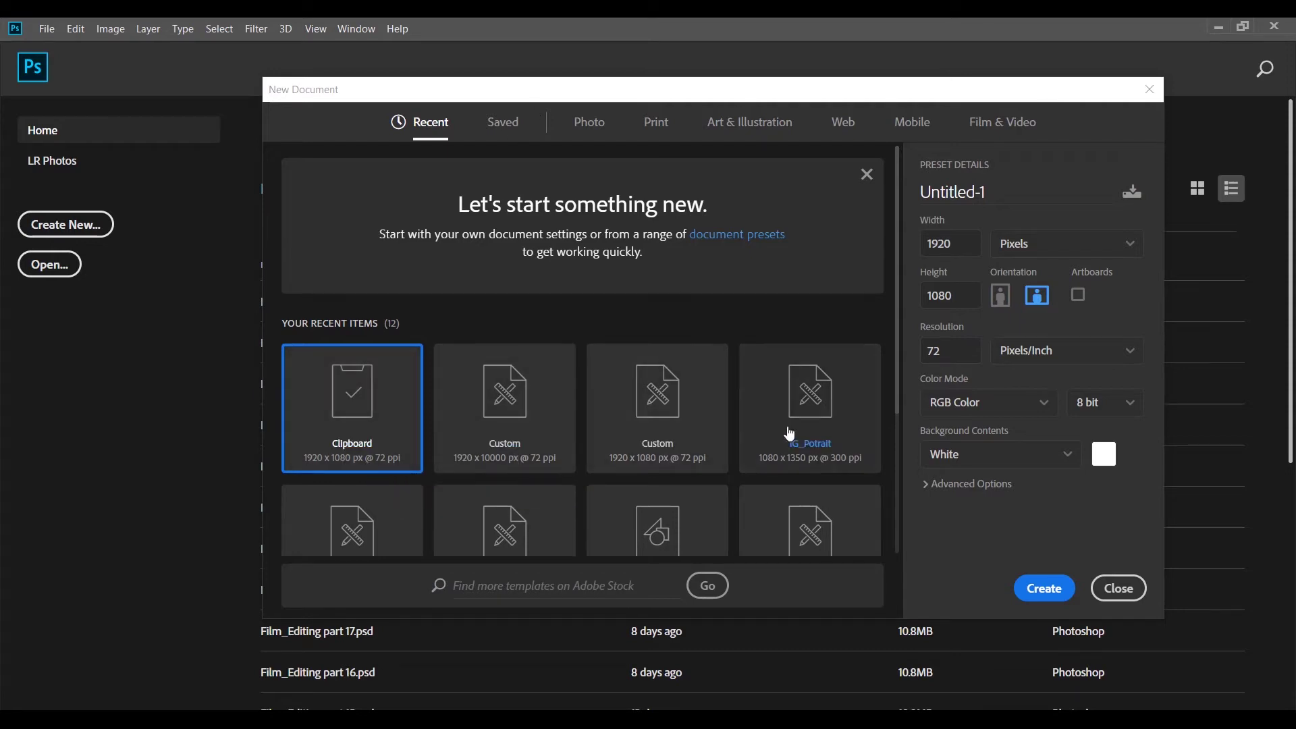
scroll(678, 457, "down", 3)
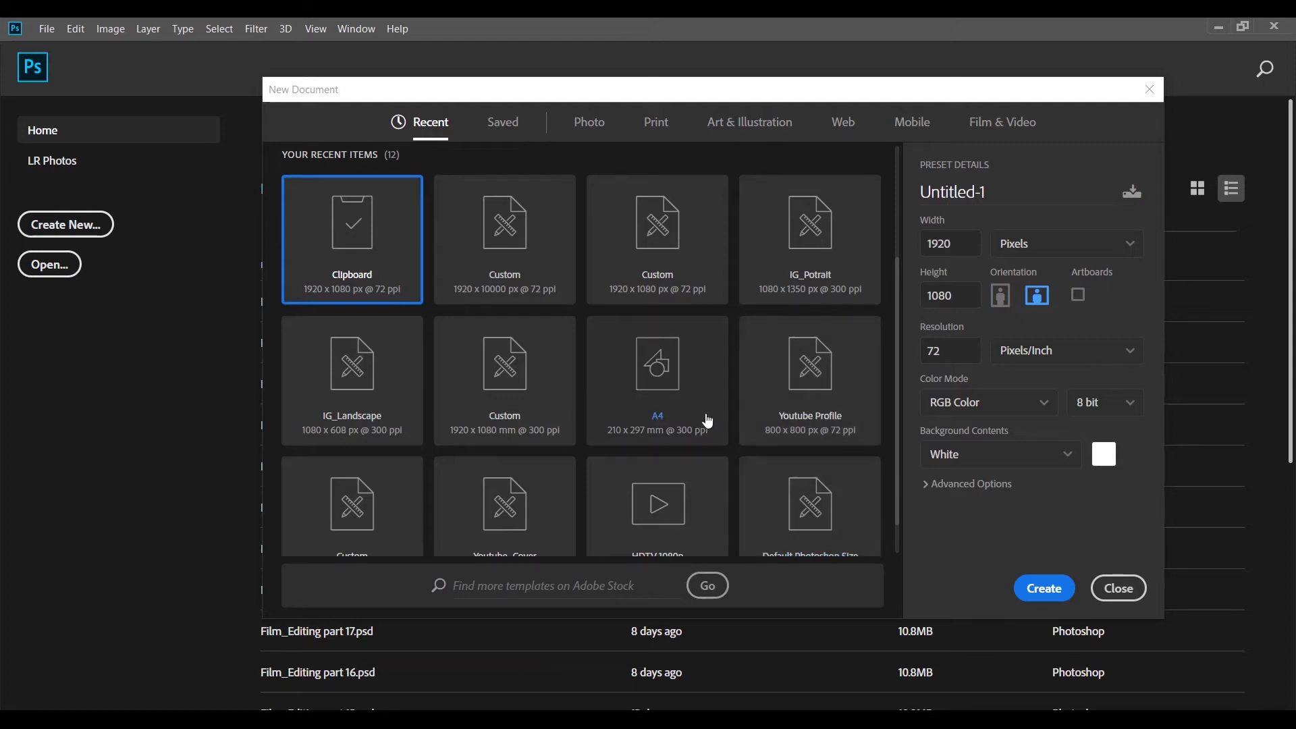
scroll(383, 500, "down", 1)
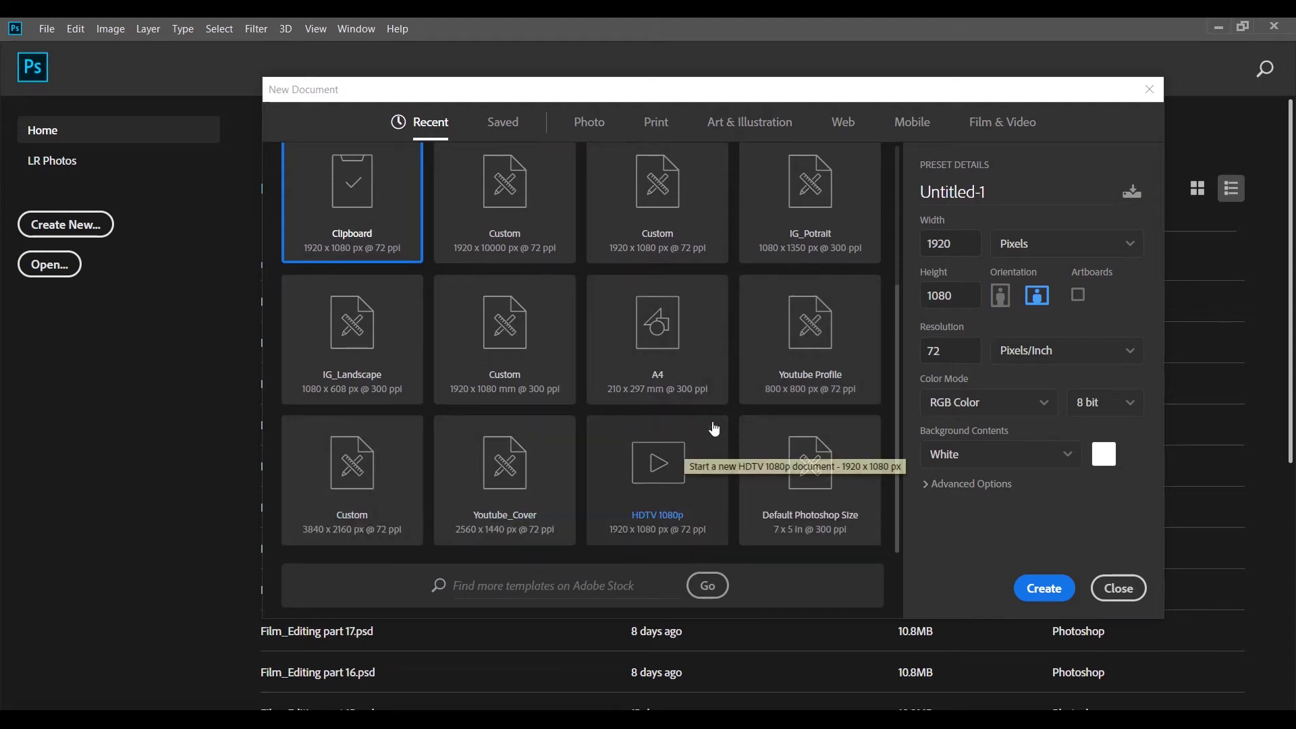
scroll(500, 166, "up", 5)
left_click(503, 122)
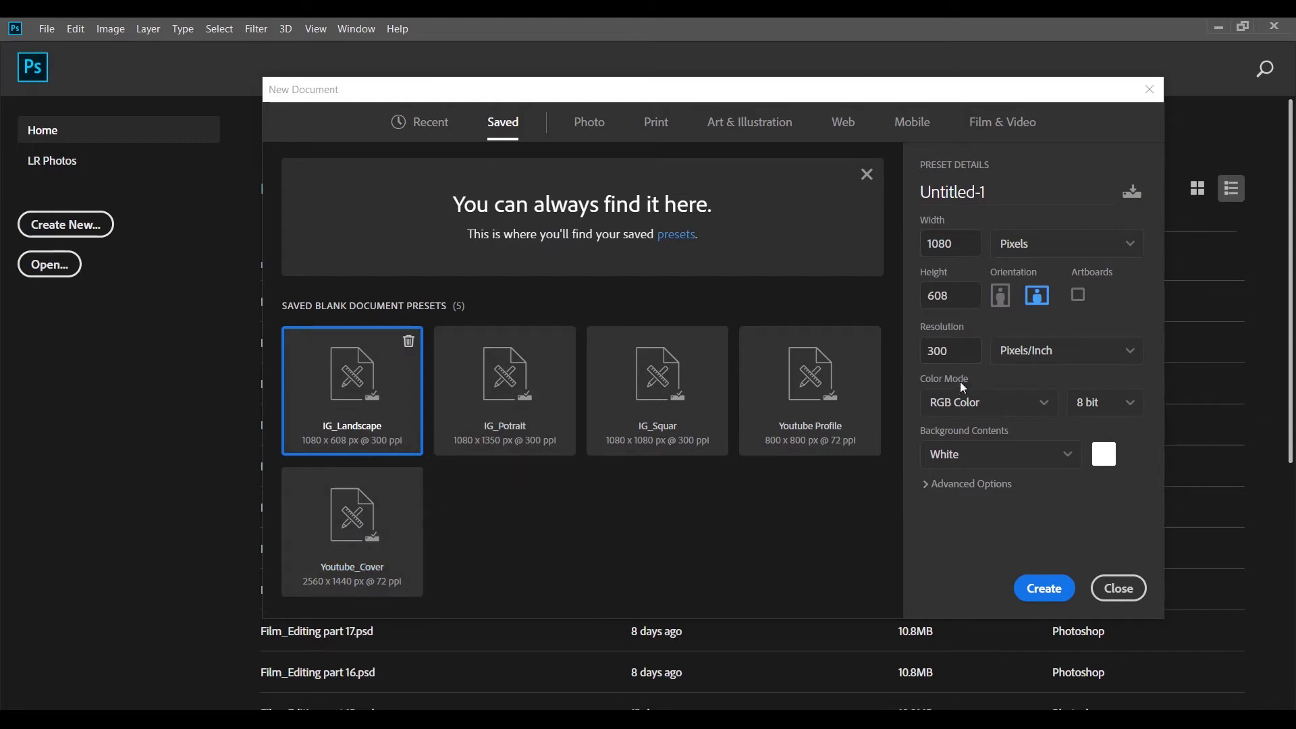
left_click(999, 196)
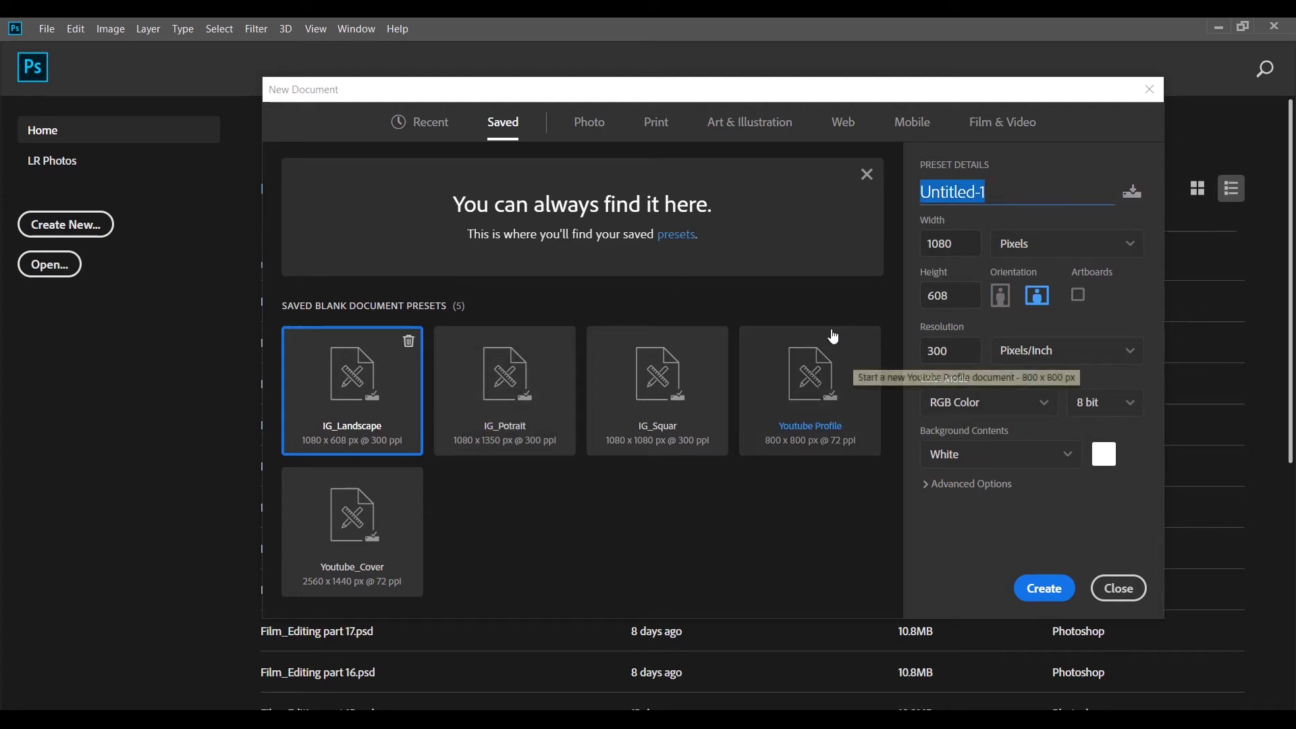
left_click(581, 120)
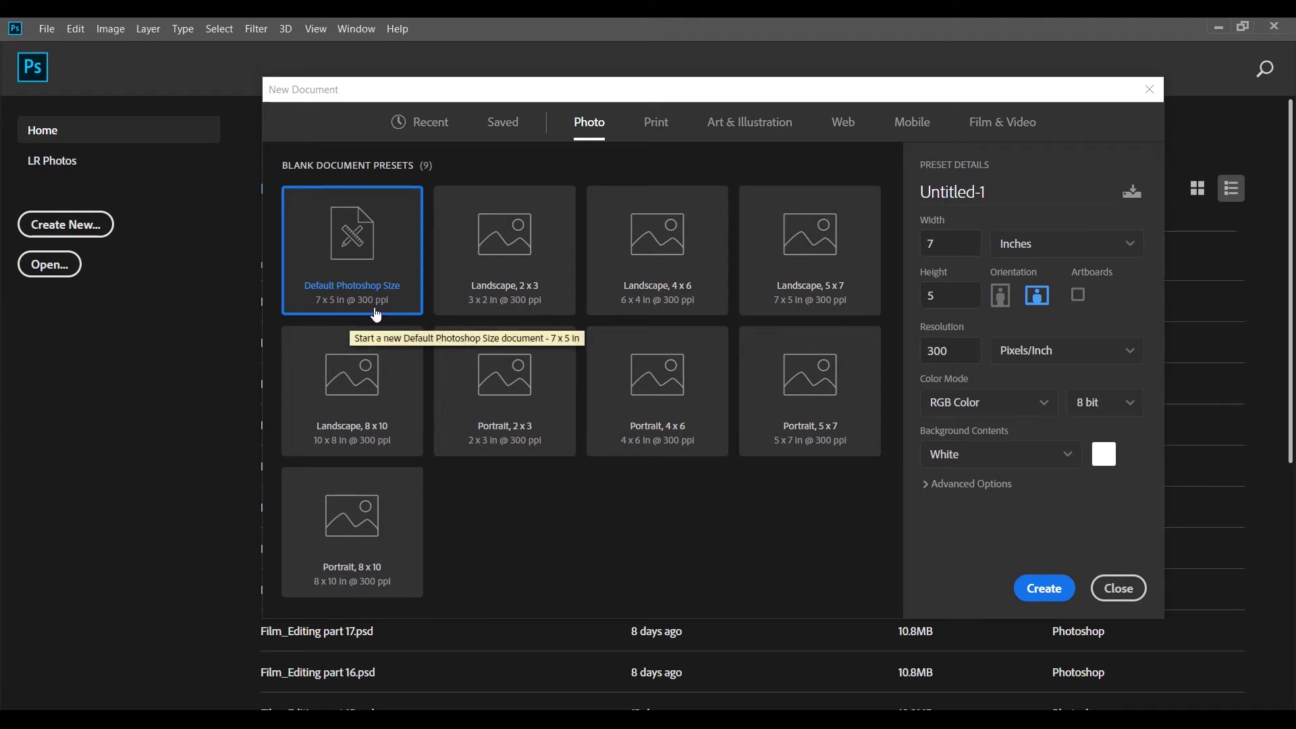
left_click(665, 124)
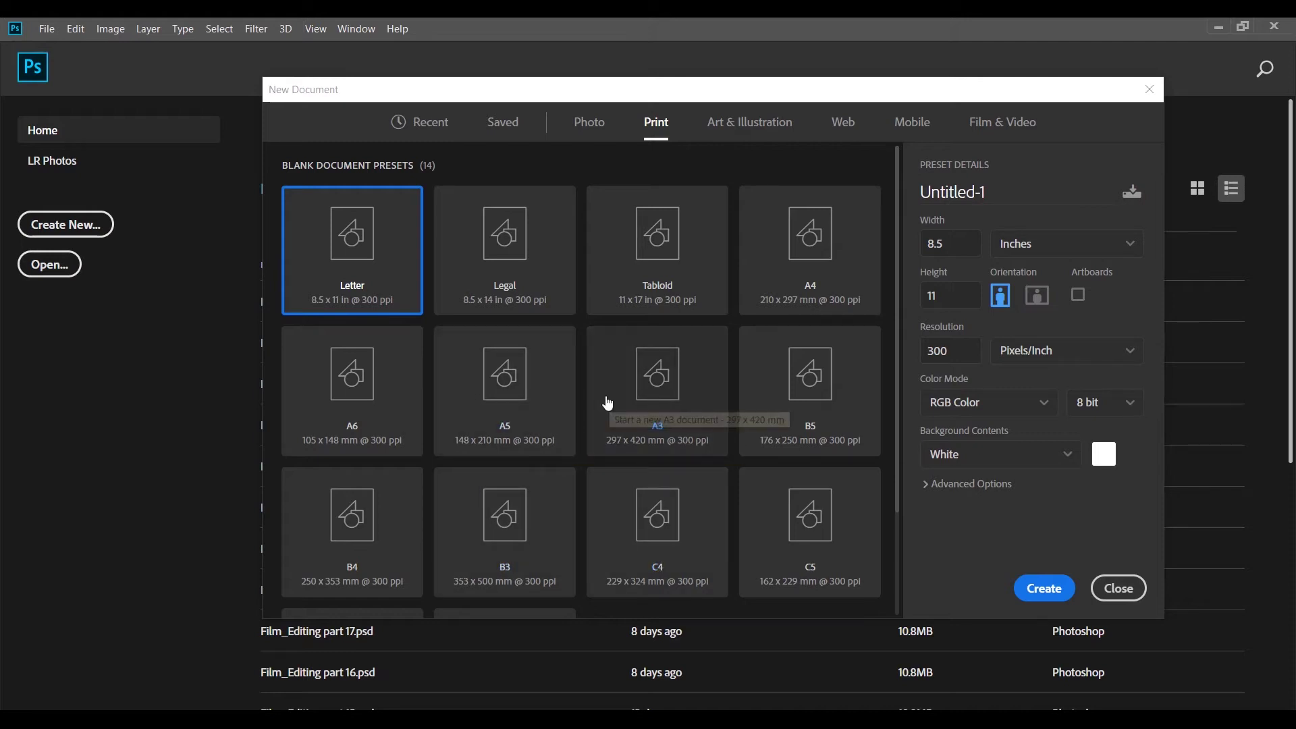
left_click(743, 124)
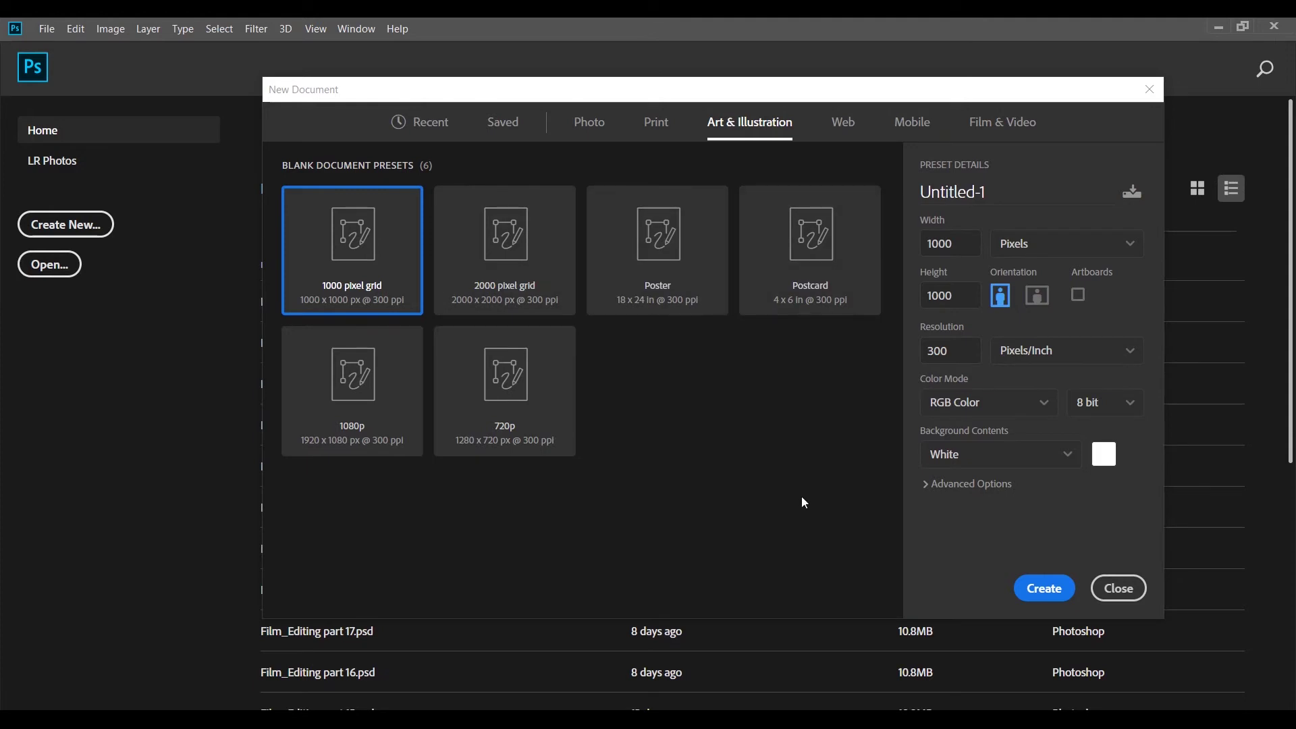
left_click(842, 120)
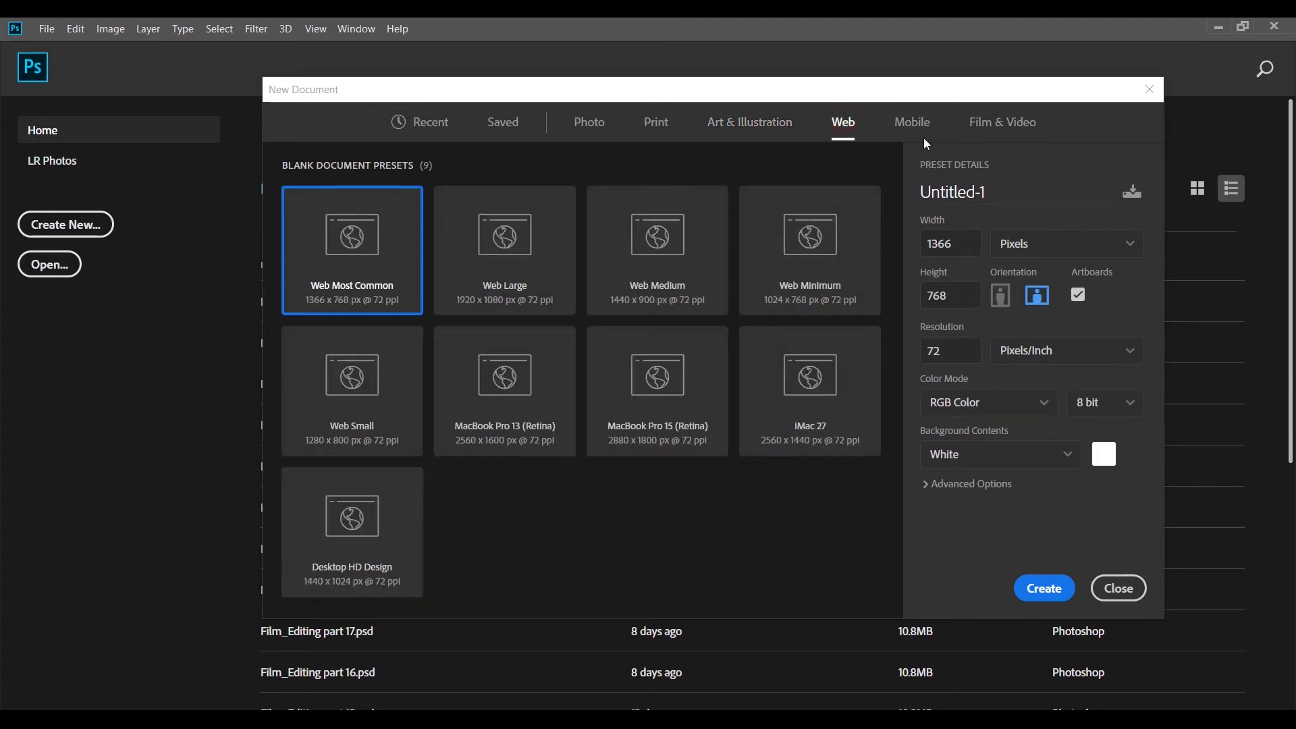
left_click(912, 121)
Create a 1920 x 1080 px document at 72 ppi from the HDTV 1080p film and video preset
left_click(1003, 122)
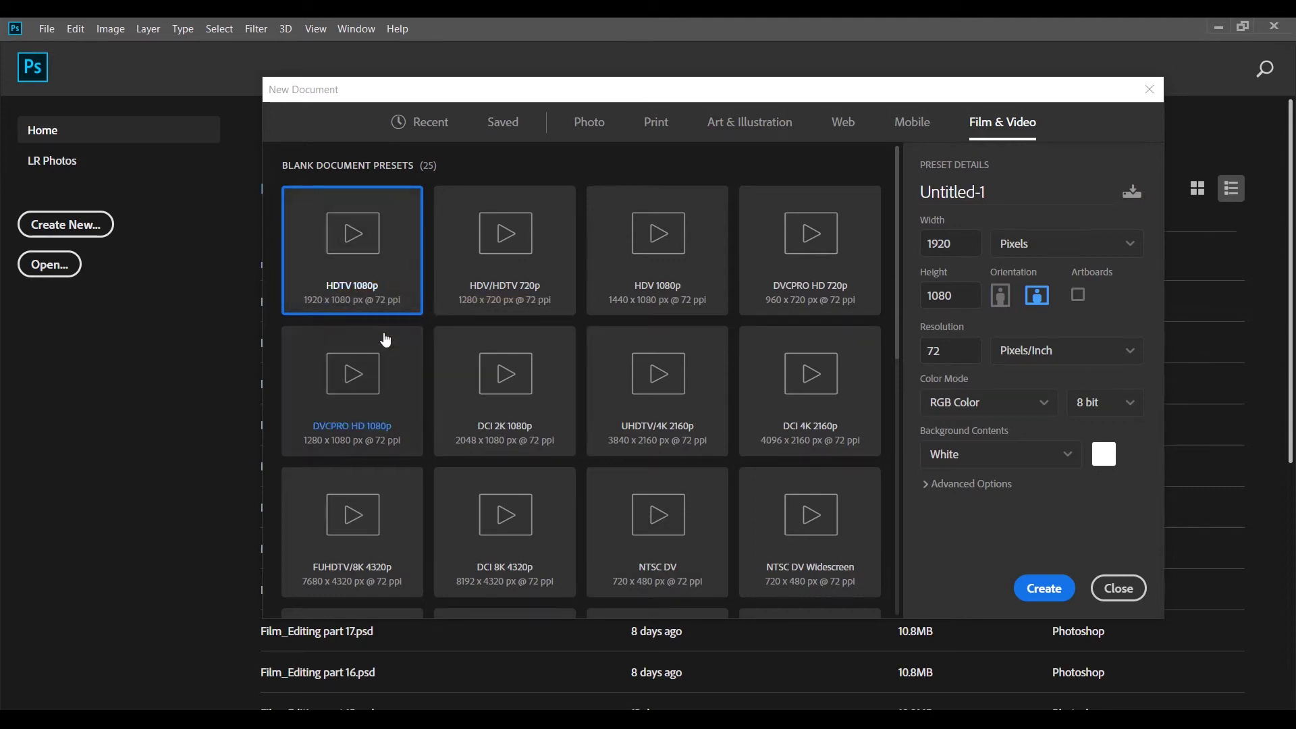
left_click(354, 281)
left_click(1053, 596)
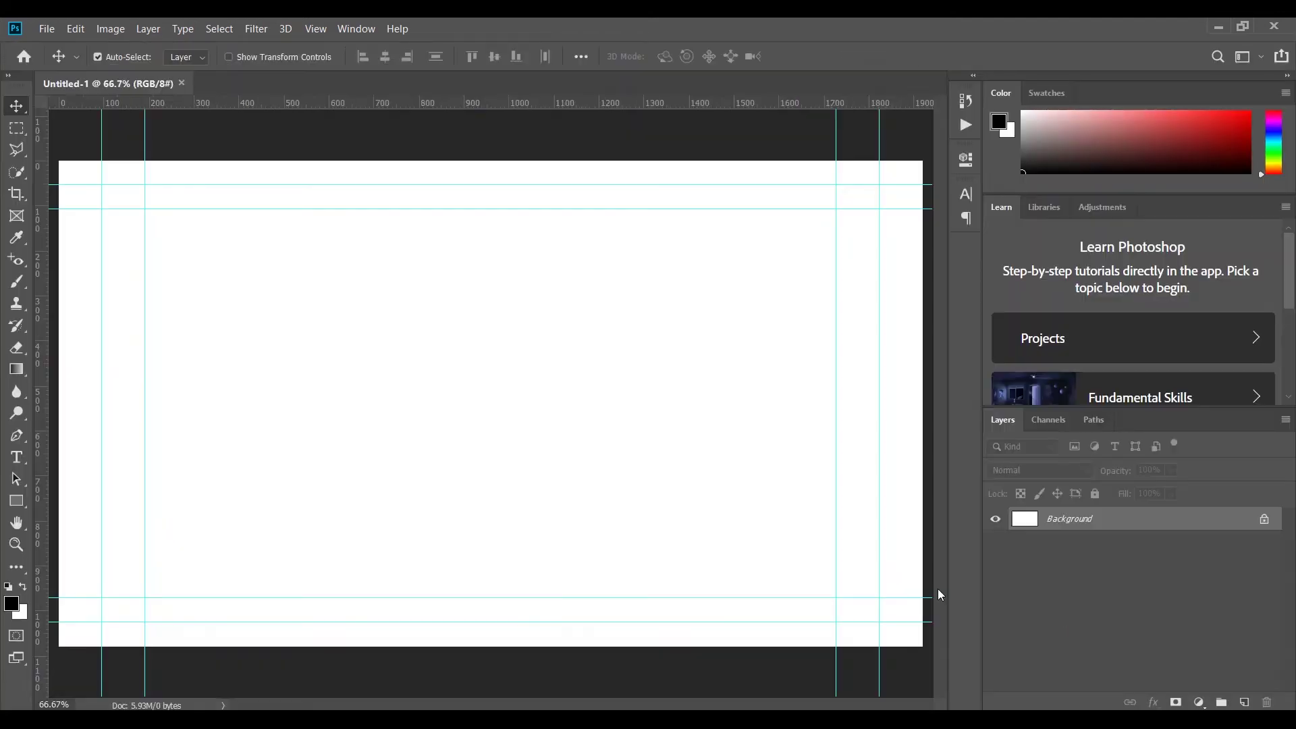
scroll(446, 358, "down", 3)
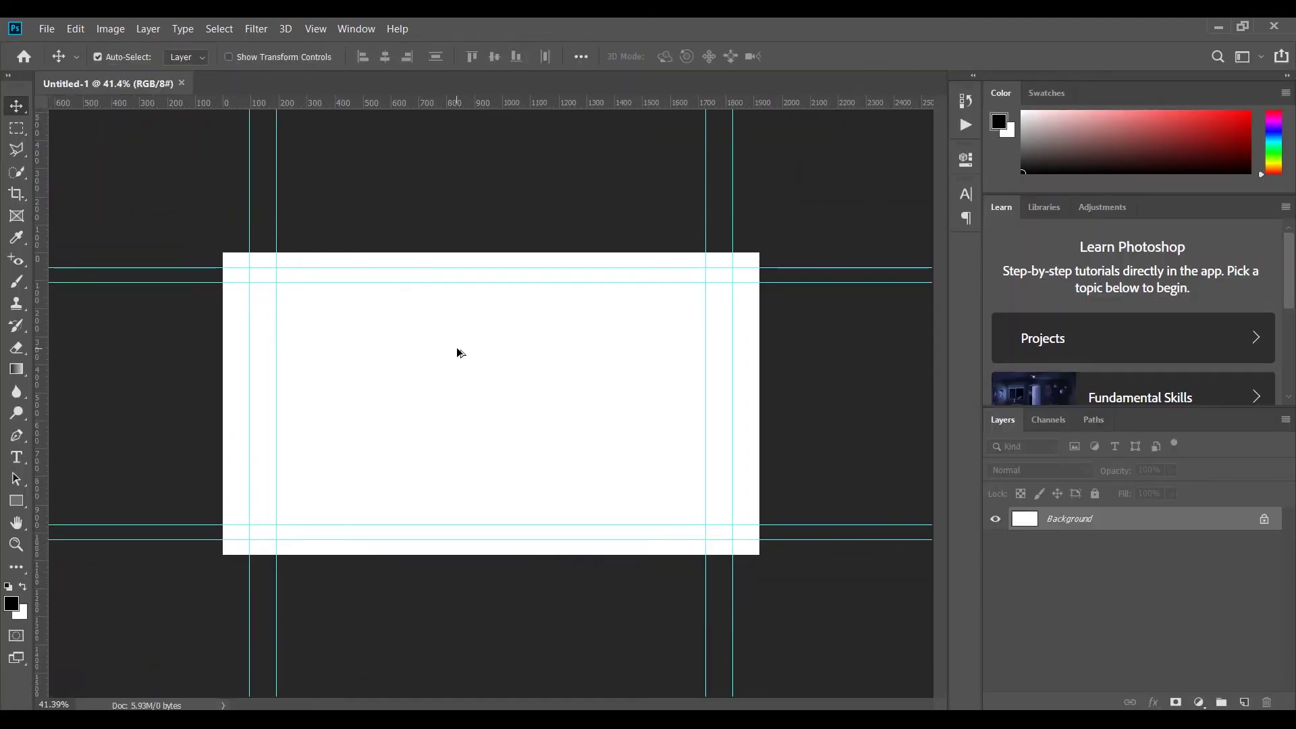
scroll(459, 352, "up", 2)
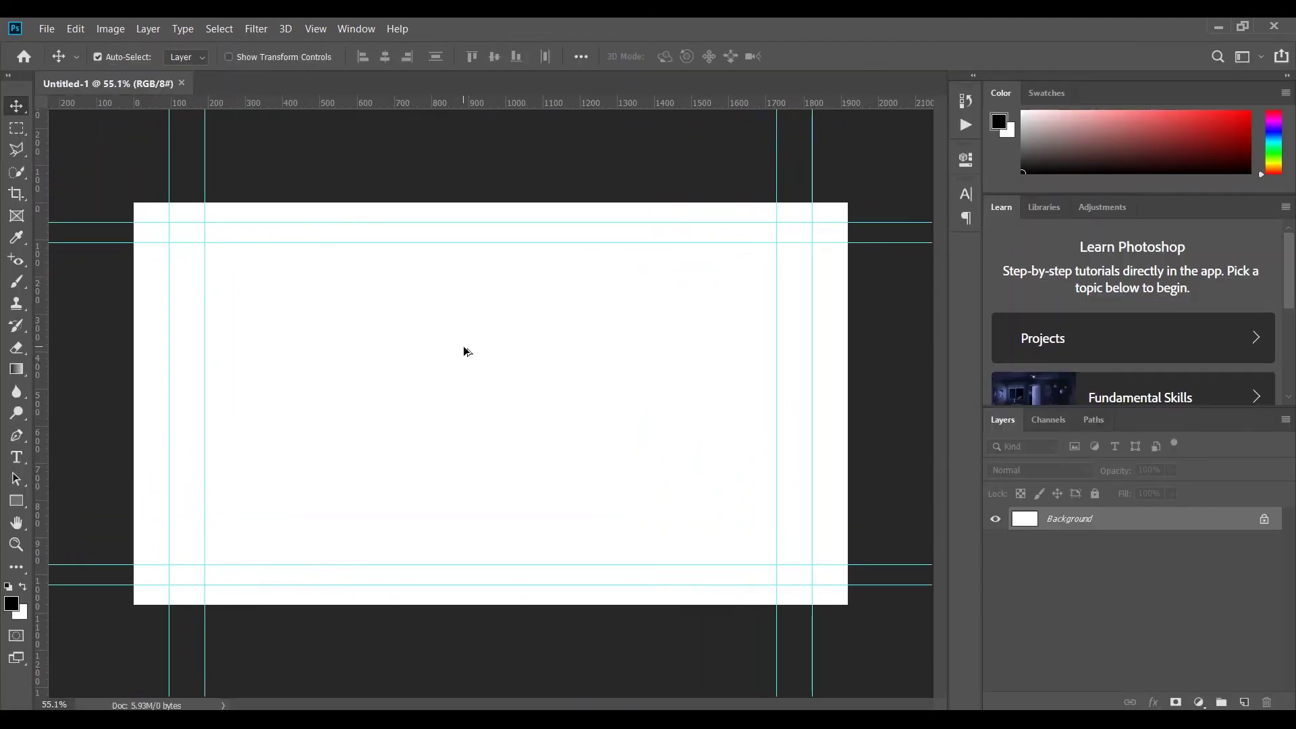
scroll(463, 351, "up", 1)
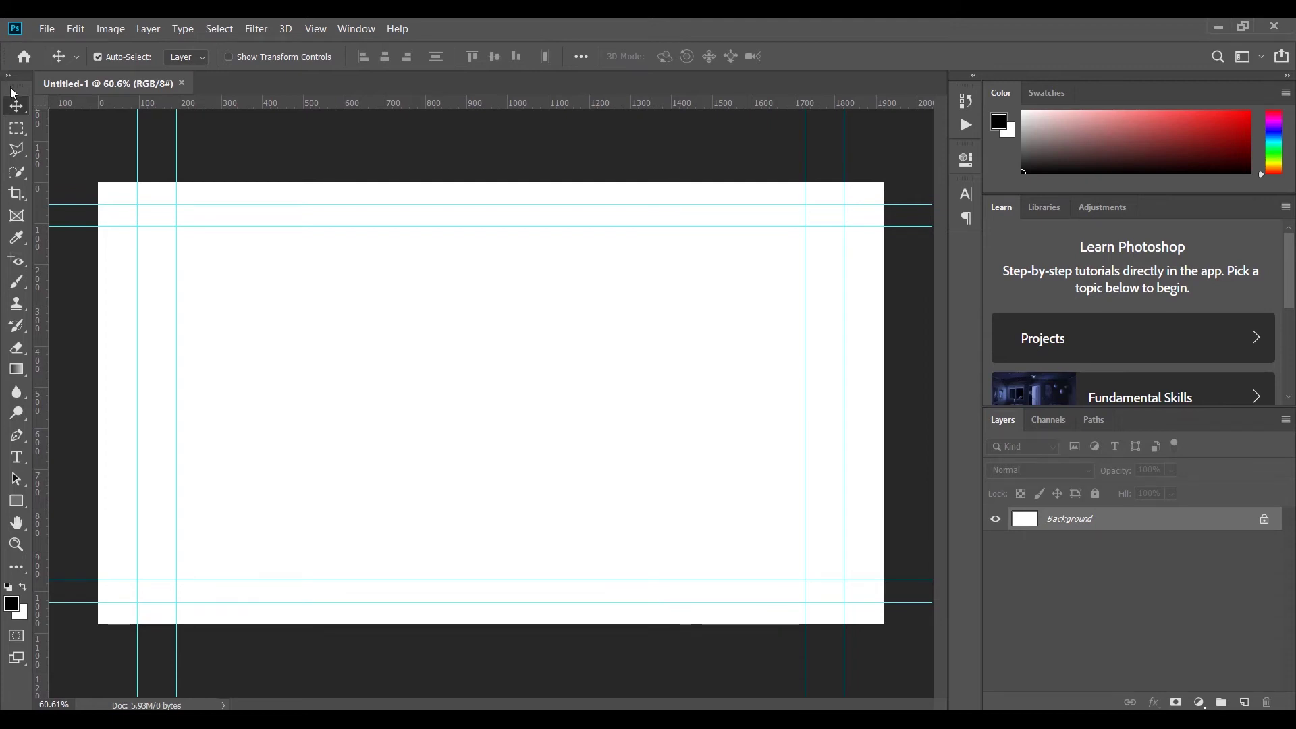
Hide the Tools panel and show it again
left_click(354, 30)
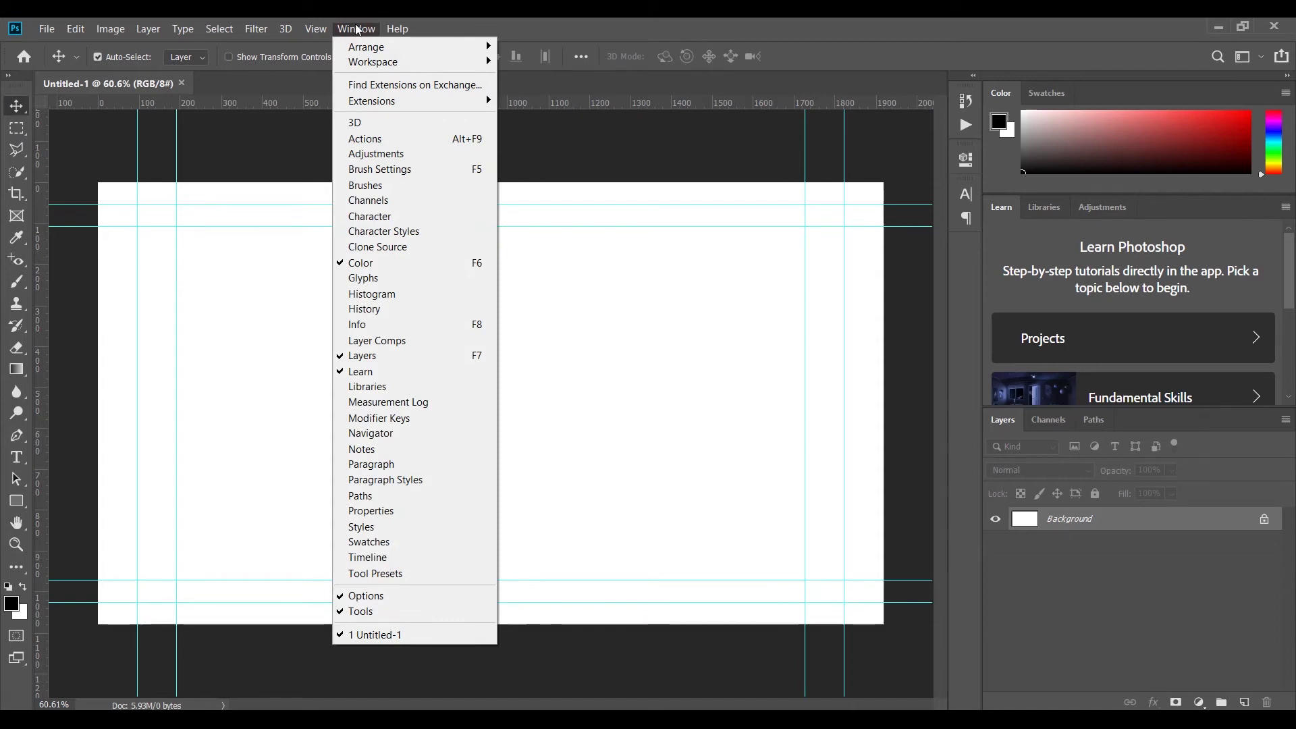
left_click(344, 611)
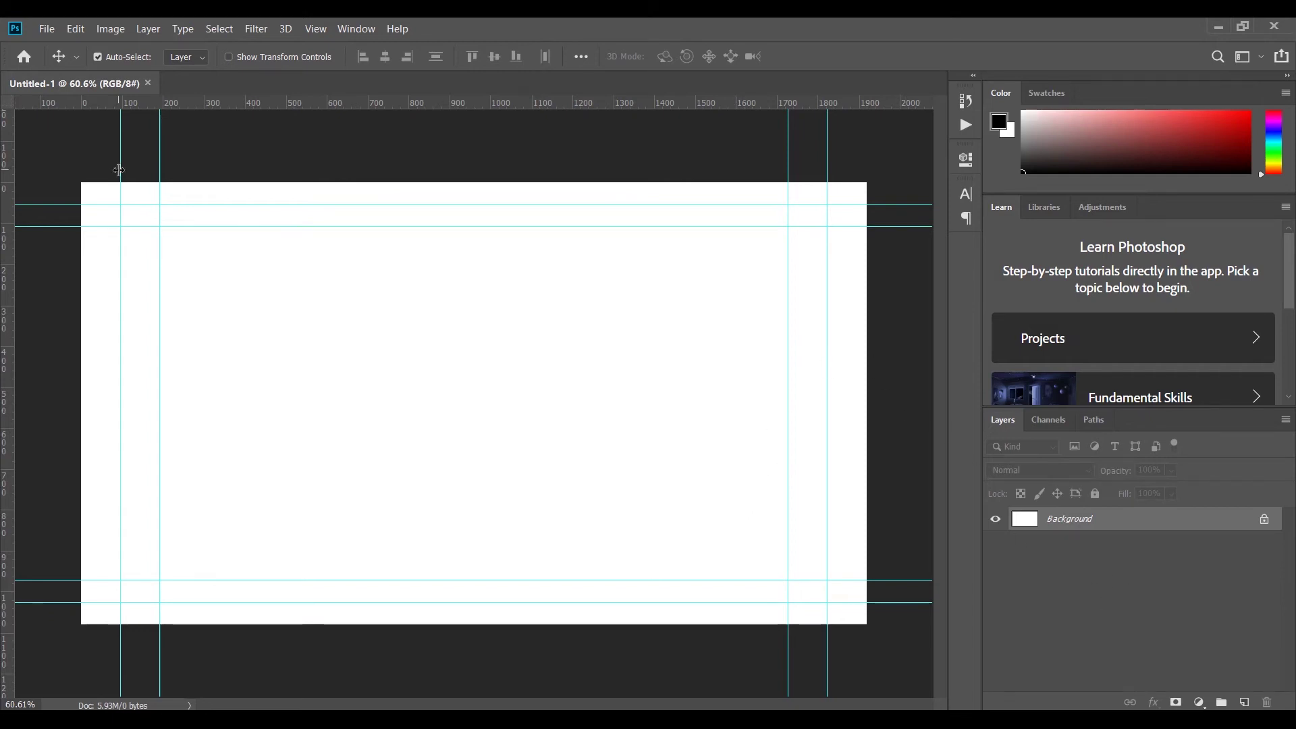
left_click(344, 28)
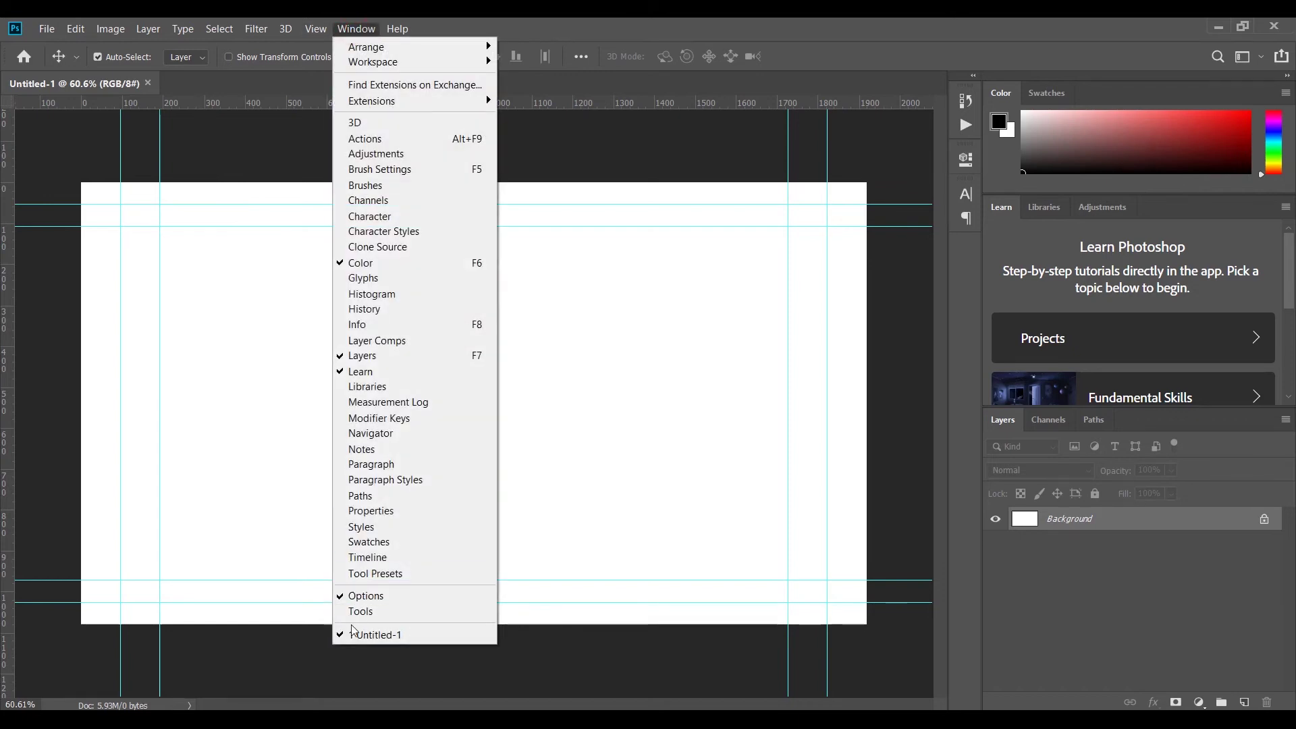
left_click(472, 611)
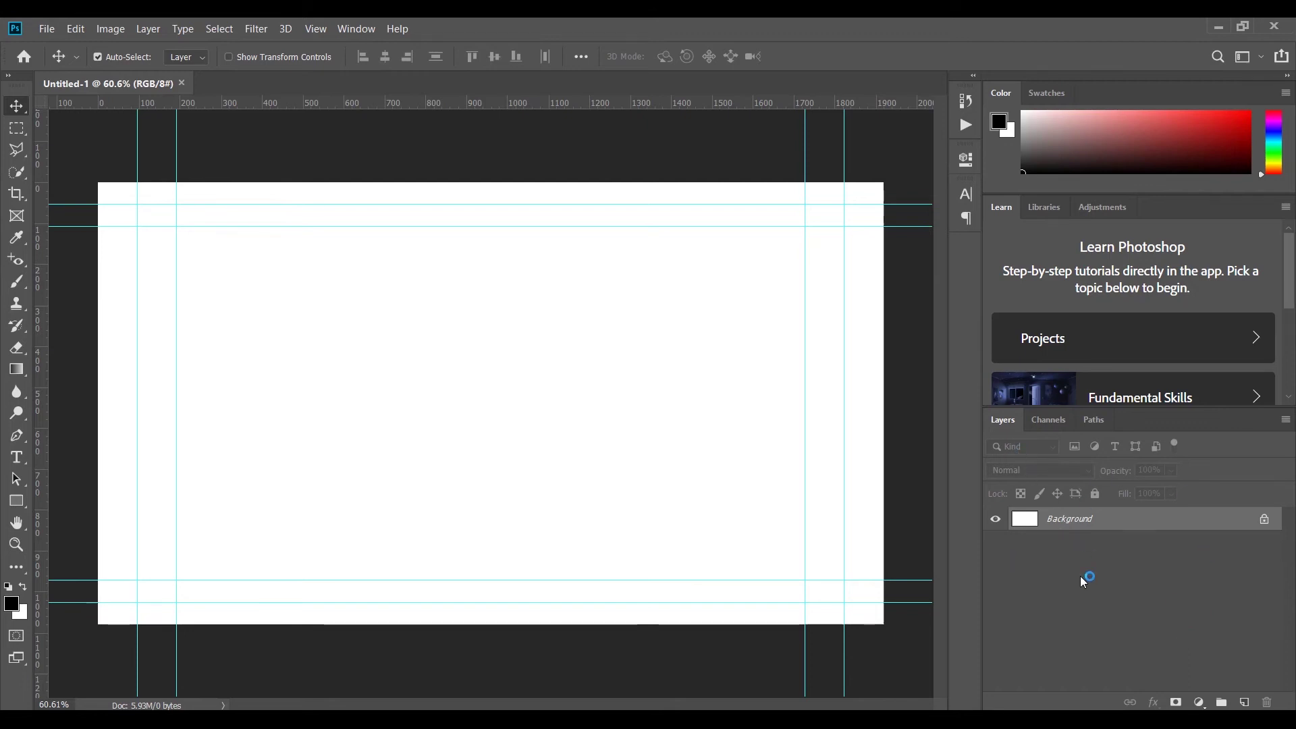
View the document's channels and paths, and return to its layers
left_click(1048, 420)
left_click(1094, 419)
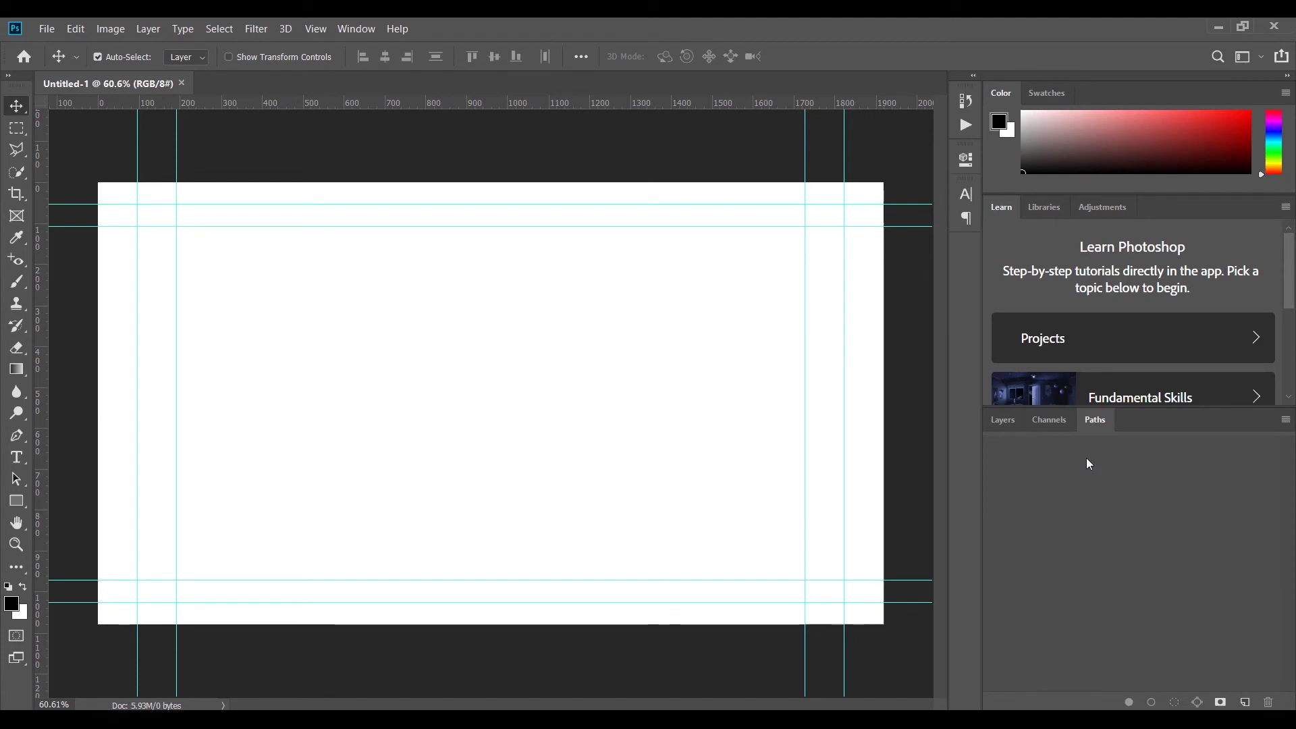
left_click(1006, 422)
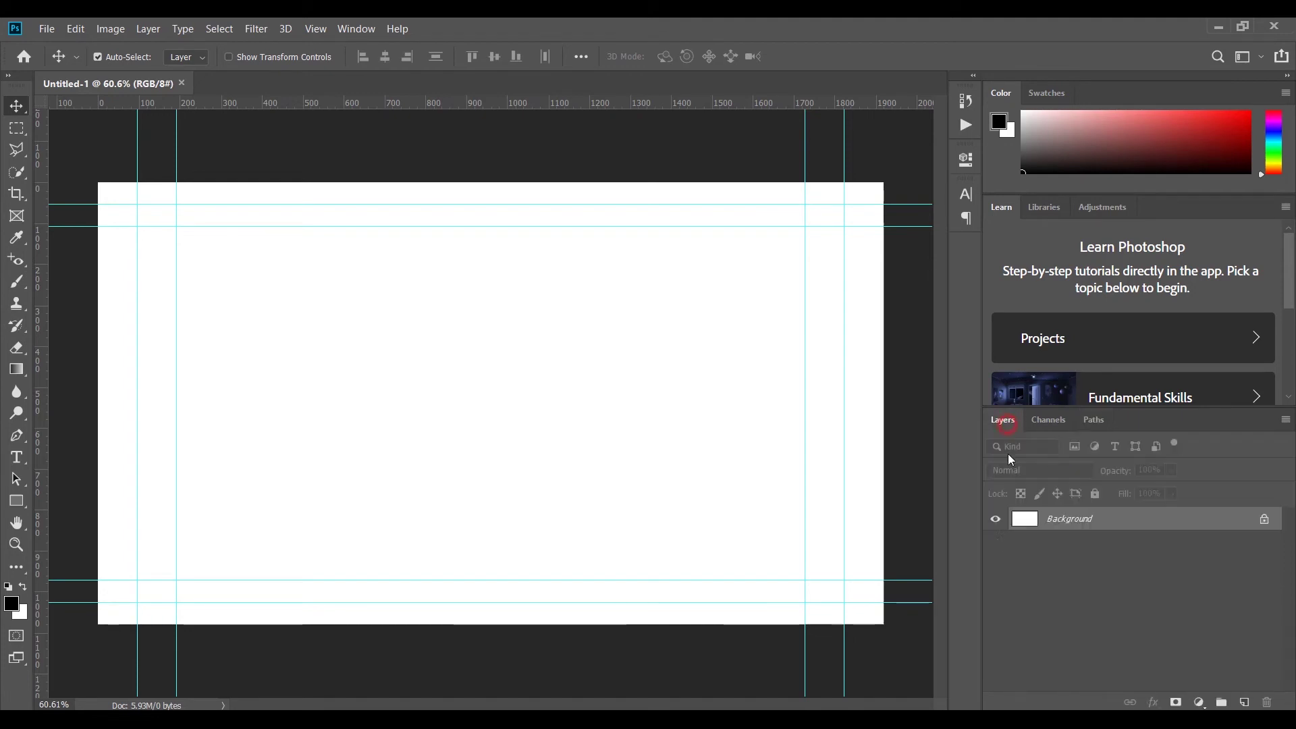
left_click(1104, 582)
Place the sample text "dfdfsffsfdd" in 15 pt Times New Roman on the canvas, and delete its text layer
left_click(17, 456)
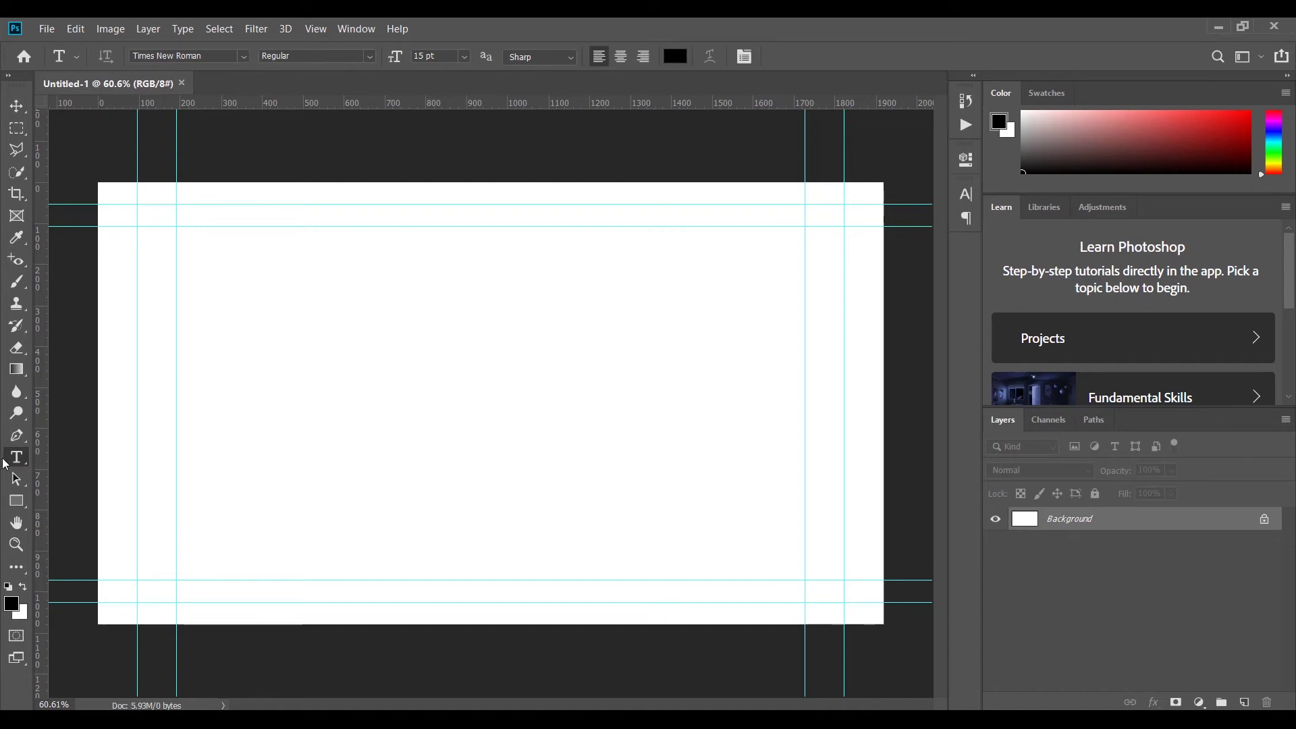
left_click(382, 446)
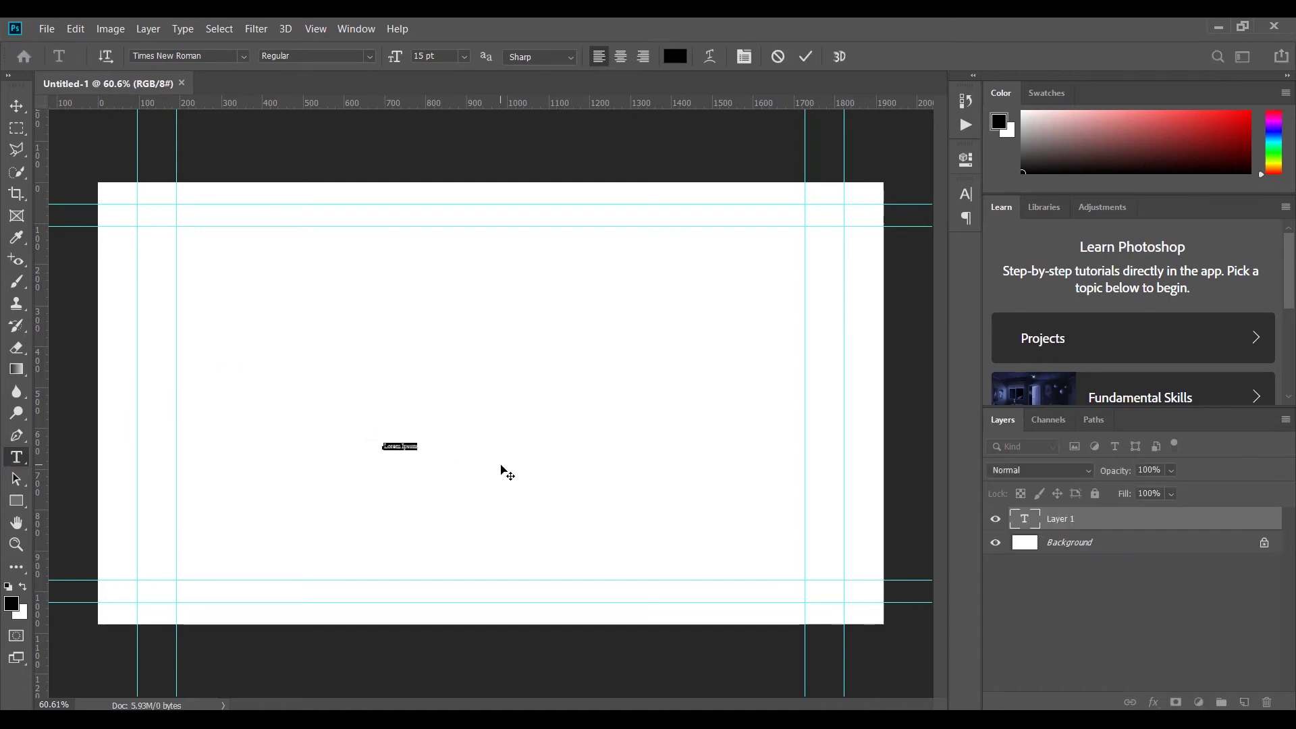
type("dfsdfsdfsdf")
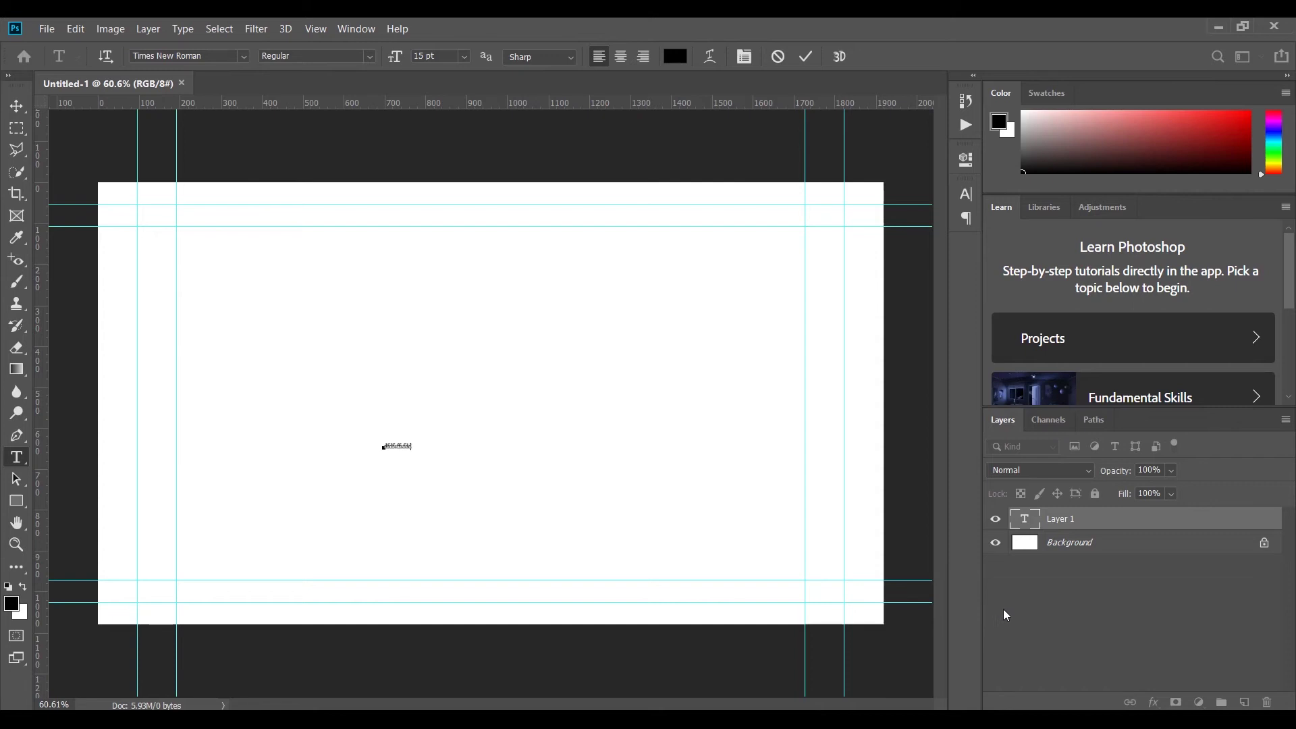
left_click(1147, 581)
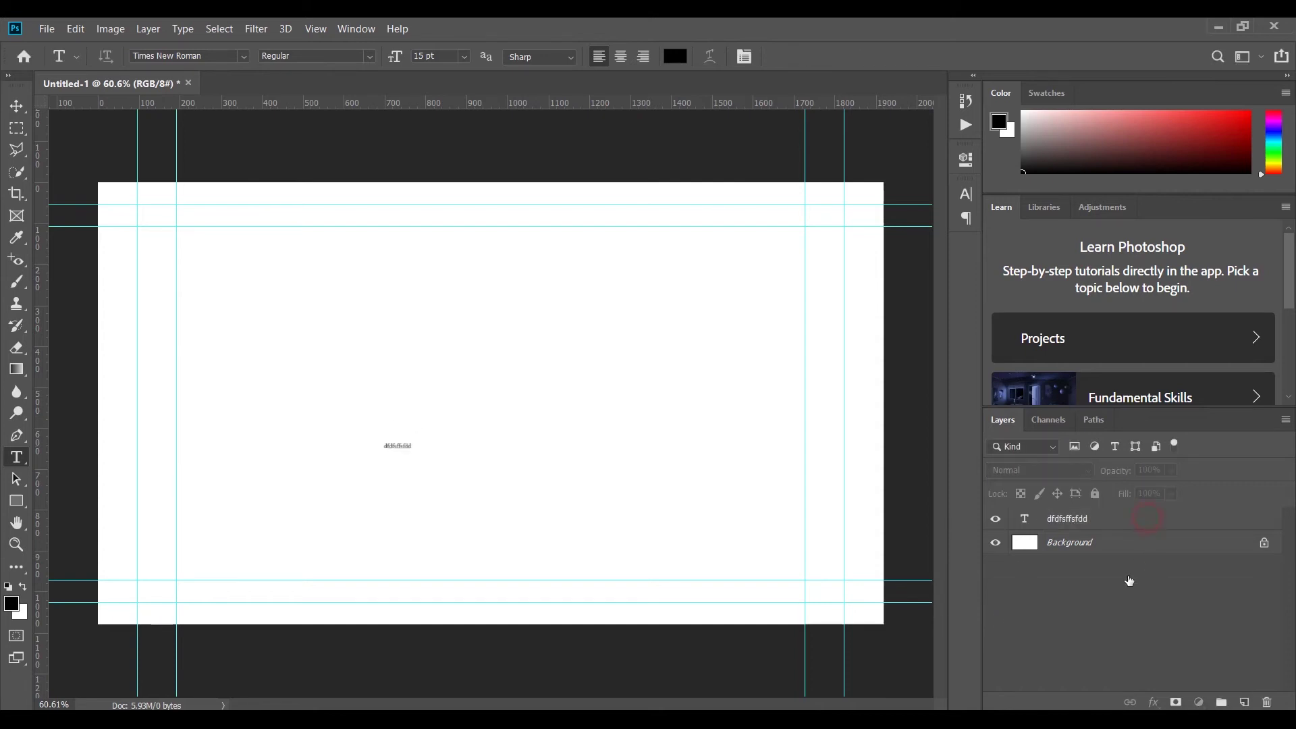
left_click(1091, 526)
key("Delete")
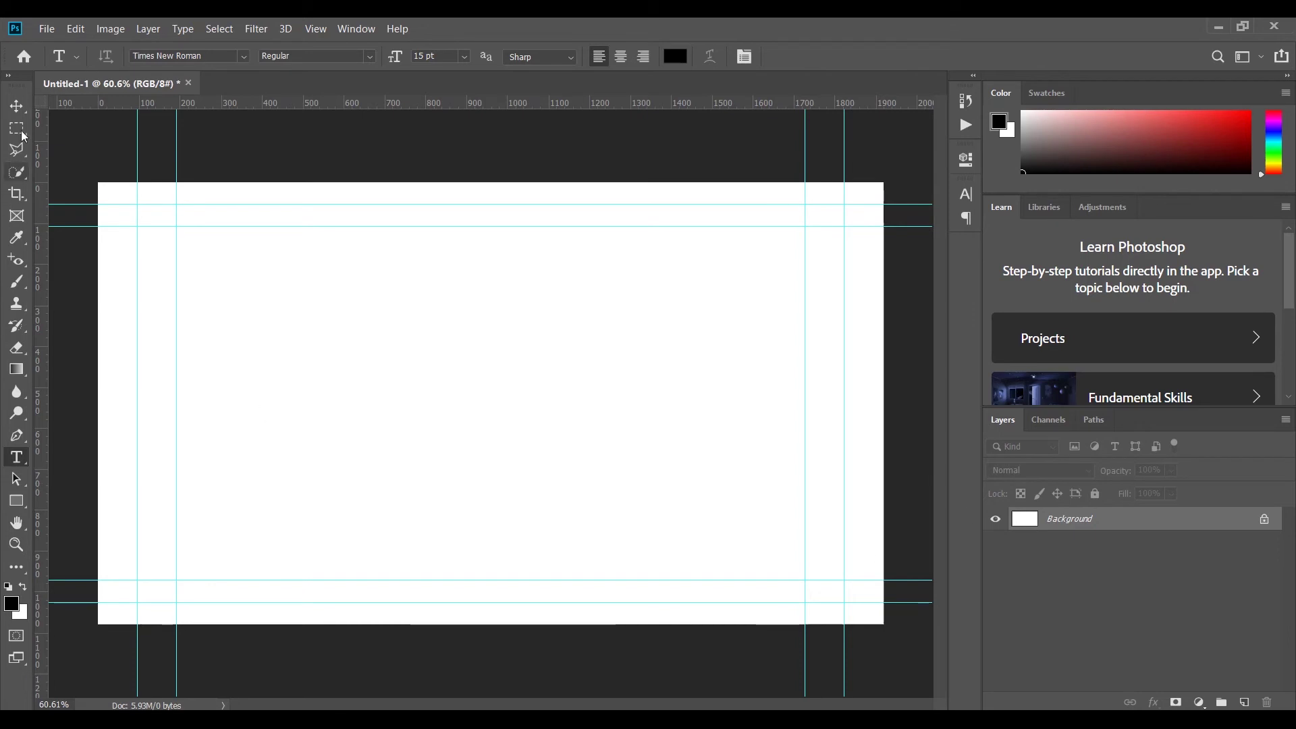
Try to move the locked Background layer with the Move tool, declining its conversion to a normal layer
key("v")
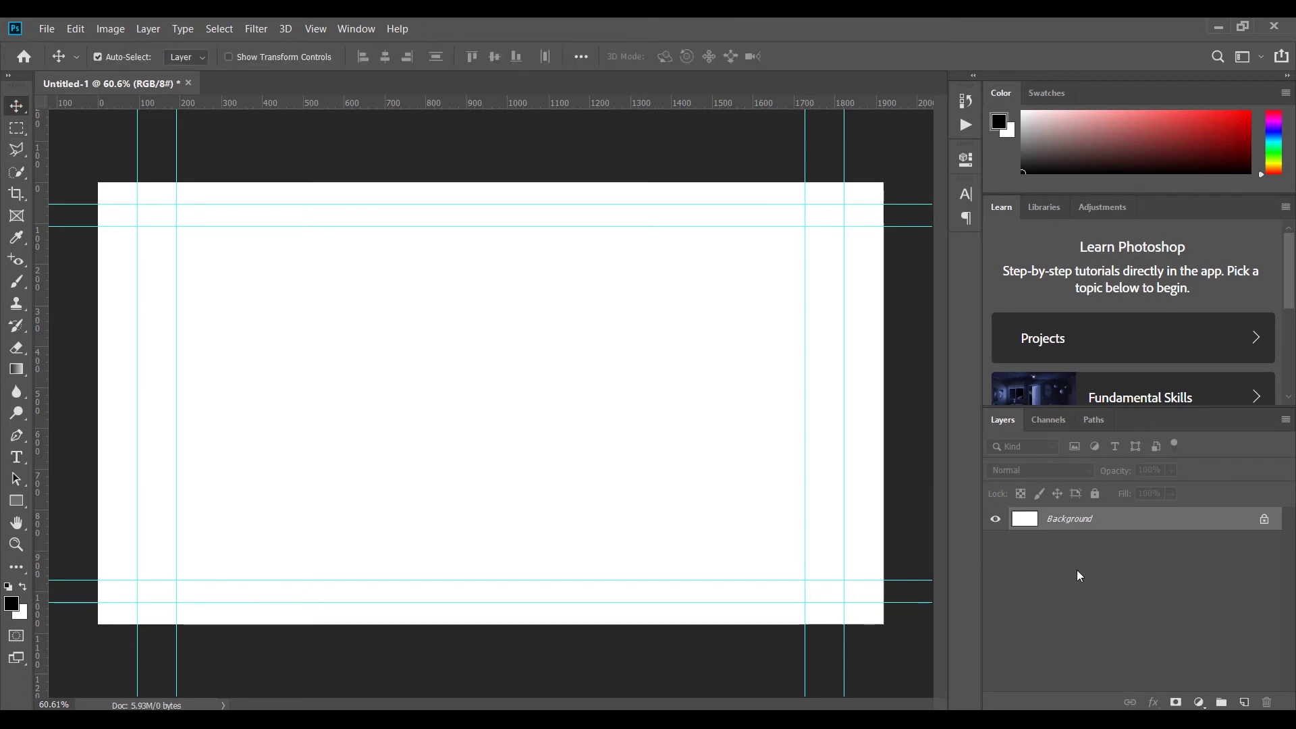
key("ctrl")
left_click(1080, 575)
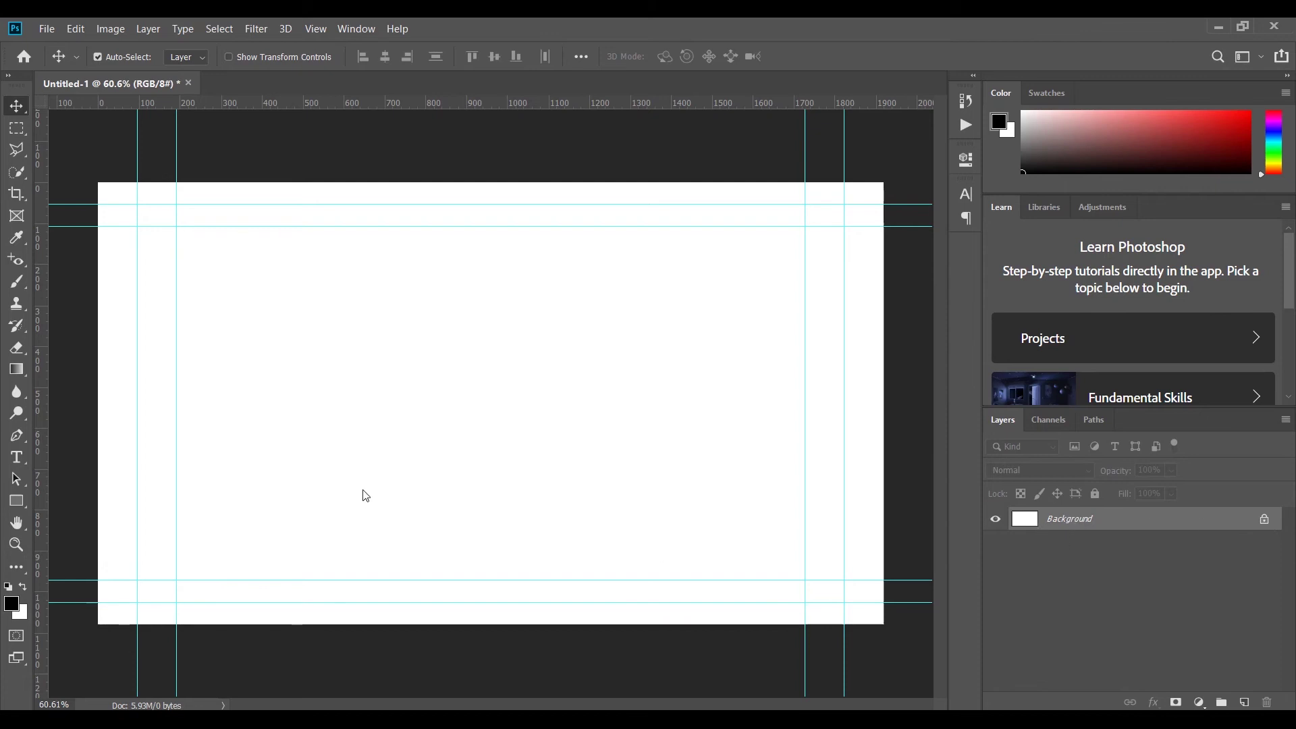
left_click_drag(415, 395, 622, 509)
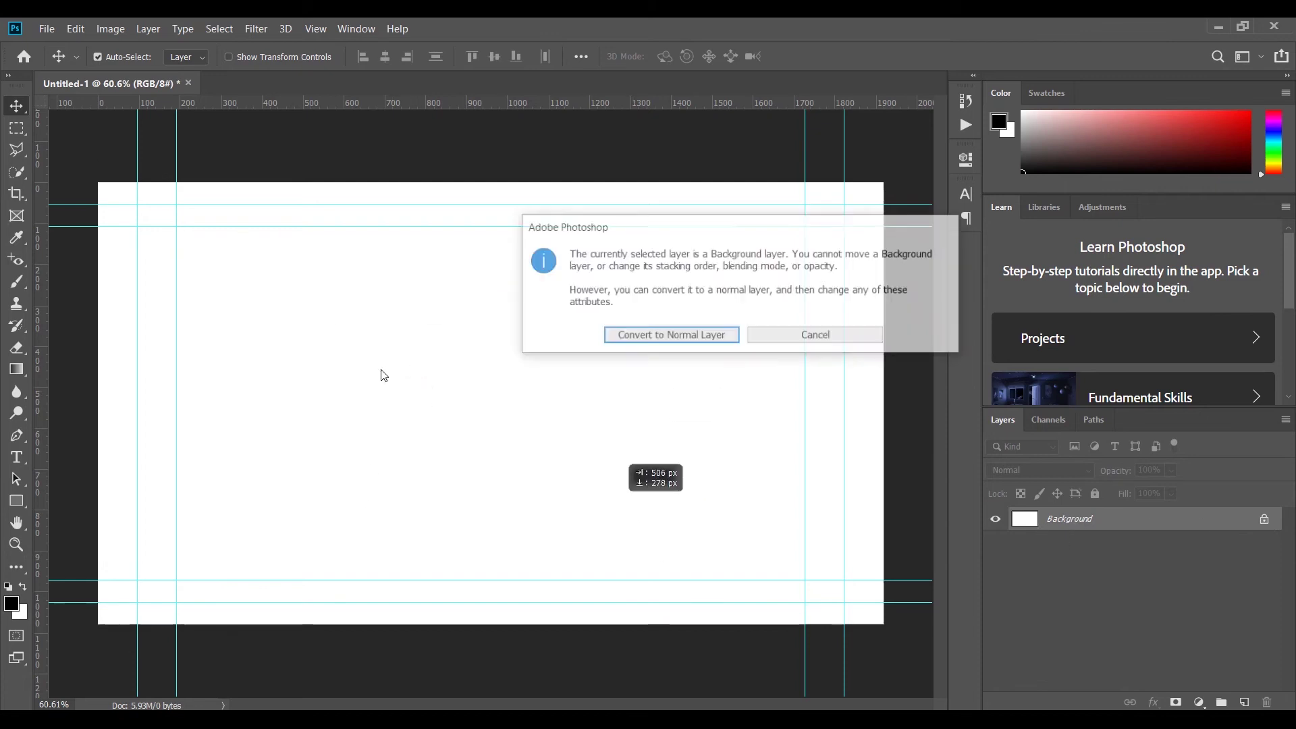
left_click(799, 339)
left_click(541, 423)
left_click_drag(643, 430, 419, 514)
left_click_drag(424, 444, 359, 265)
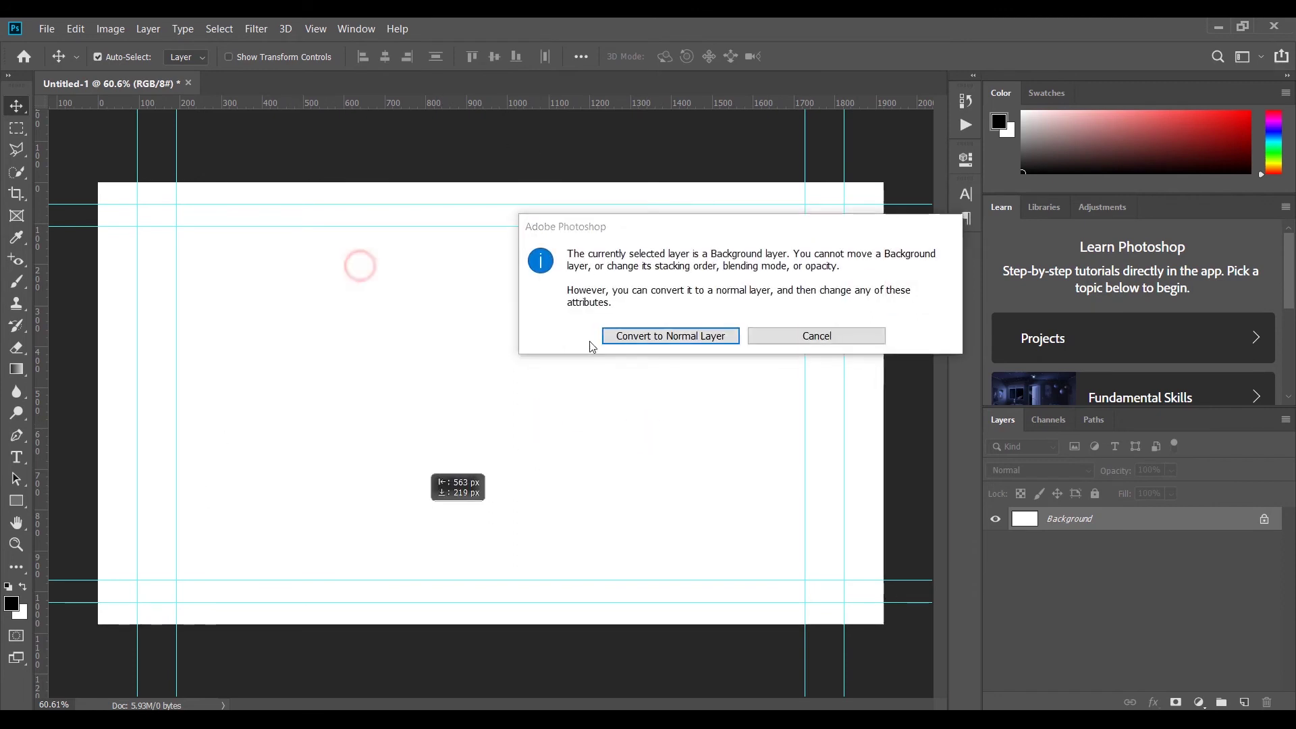
left_click(819, 335)
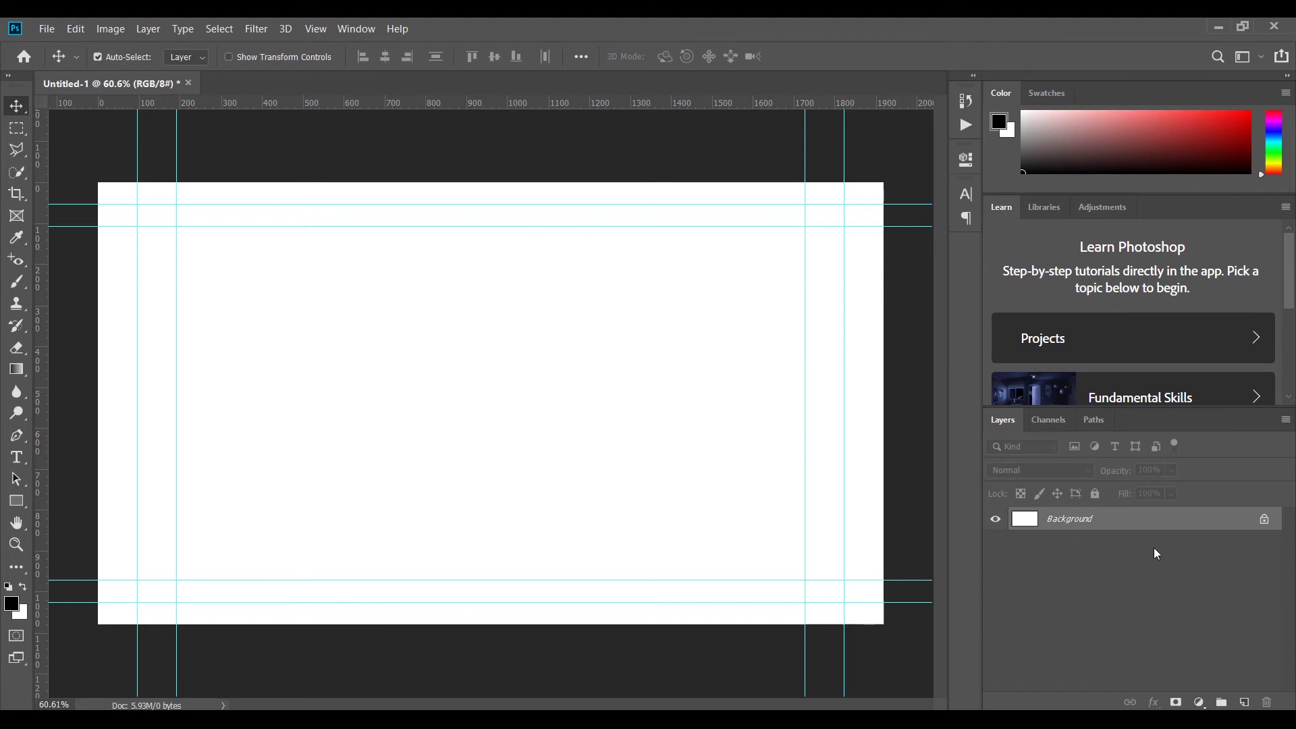
Unlock the Background layer completely so that it is a normal, editable layer
left_click(1145, 574)
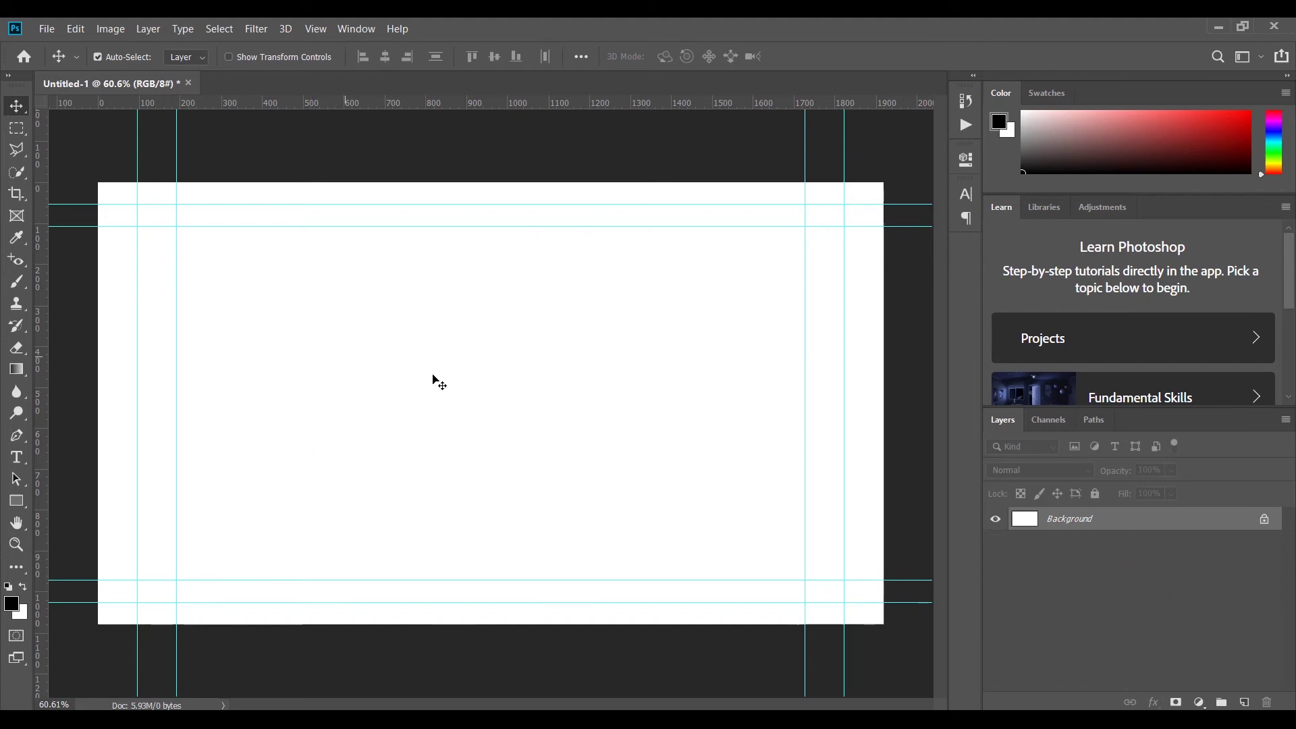
left_click(1095, 494)
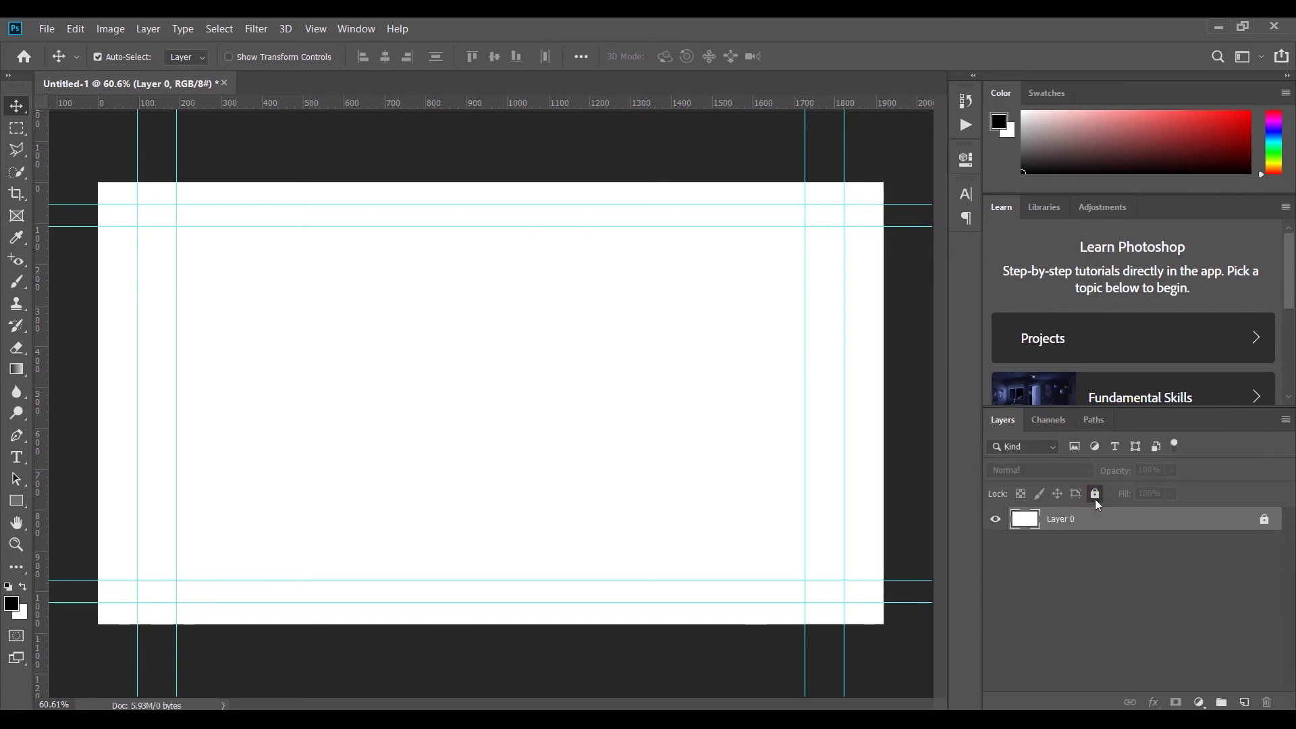
left_click(1094, 493)
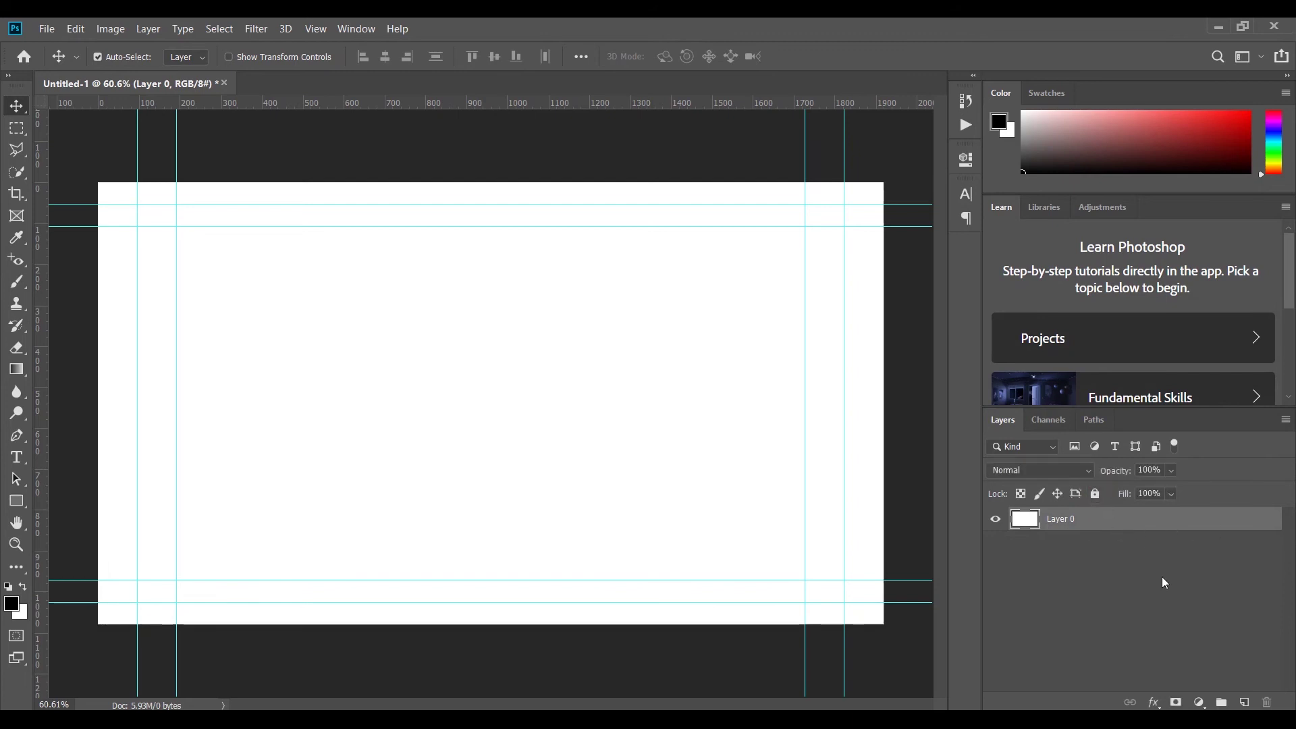
Lock all attributes of Layer 0 to test whether it can be moved, and release the lock again
left_click(1094, 493)
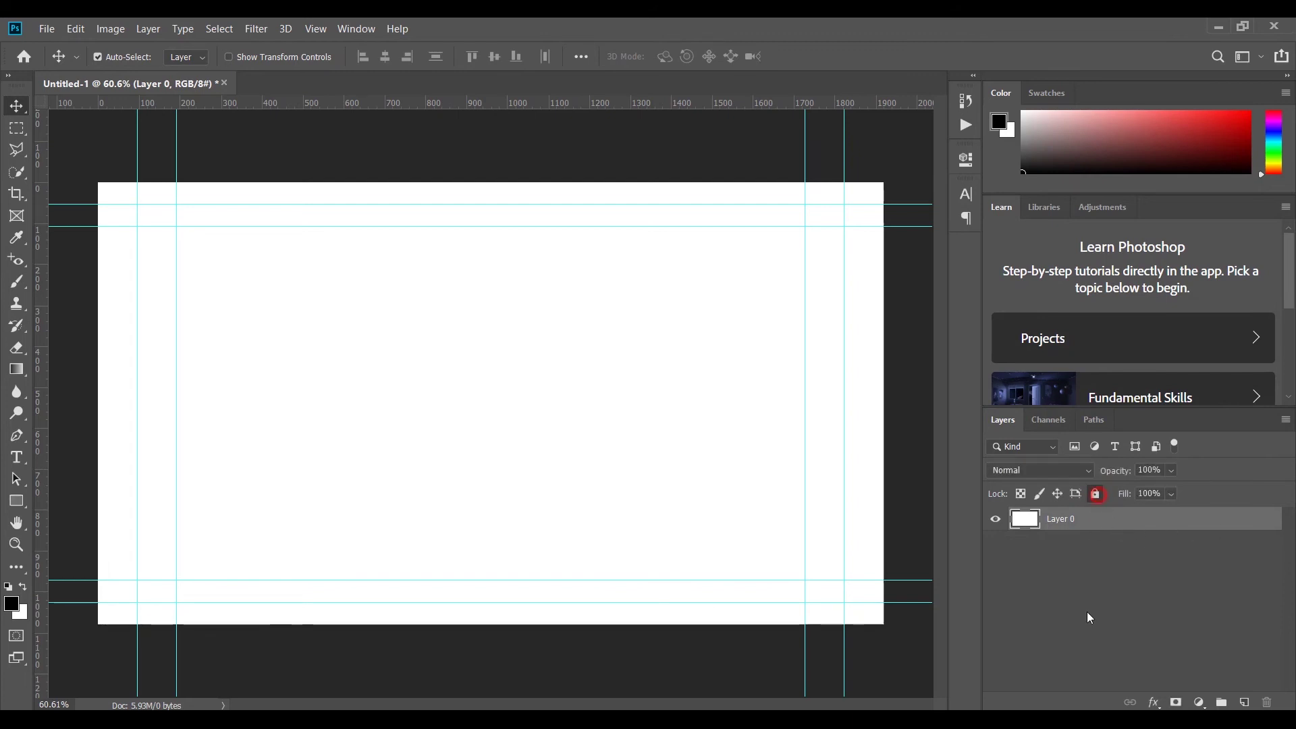
double_click(1136, 517)
left_click(638, 296)
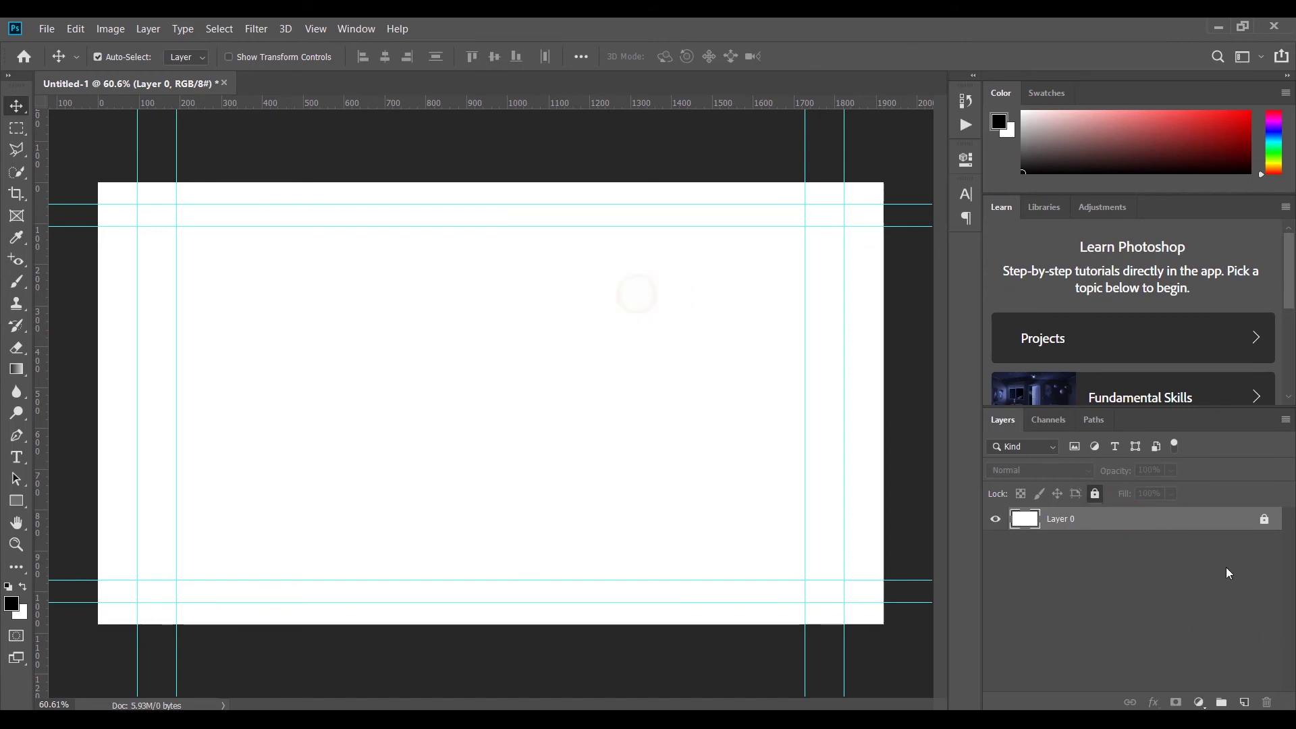
left_click(1095, 493)
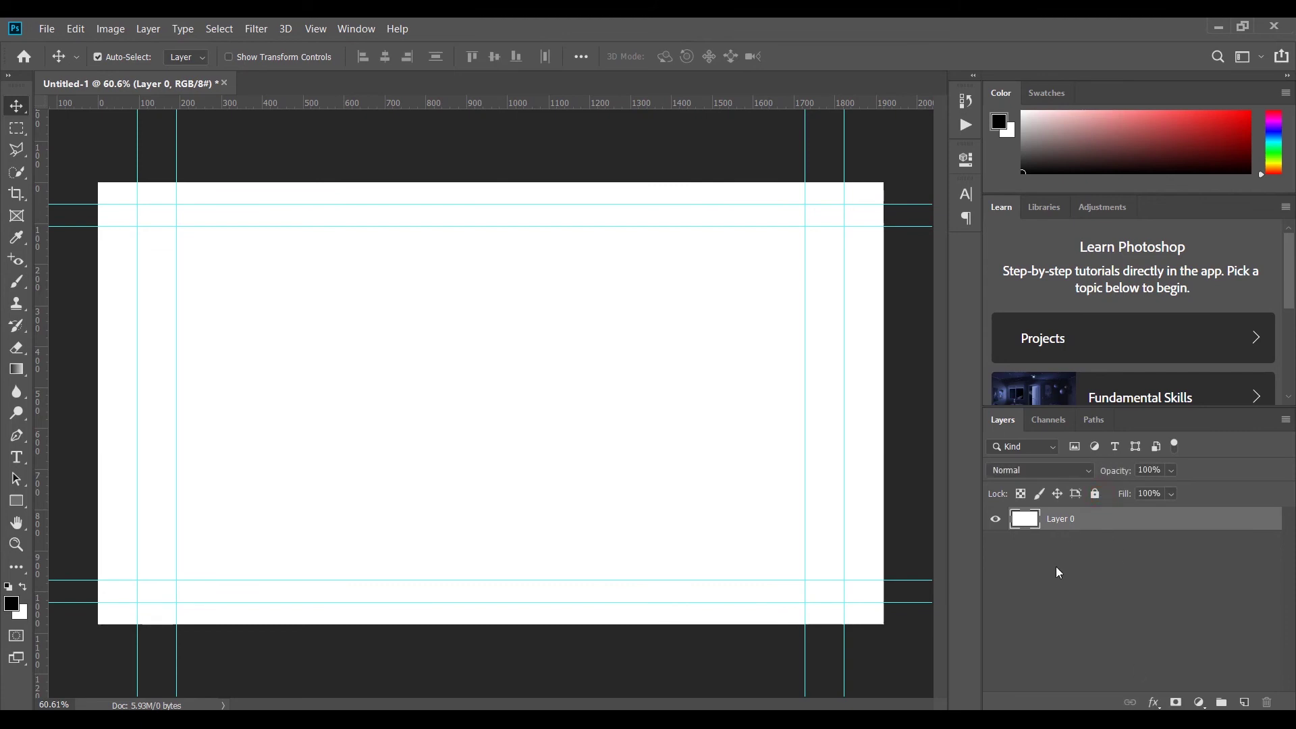
Shift the unlocked Layer 0 around the canvas with the Move tool, and undo the move
left_click_drag(475, 432, 565, 291)
left_click_drag(509, 411, 365, 564)
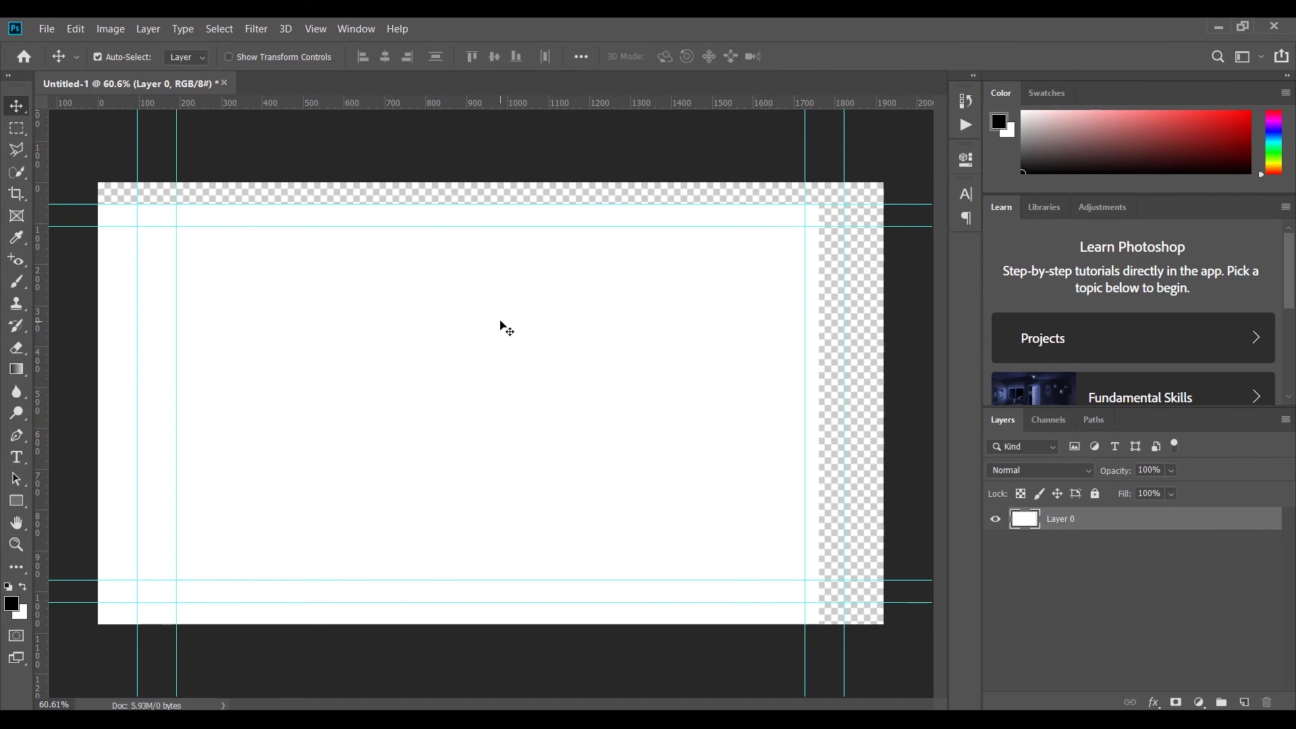
key("ctrl+z")
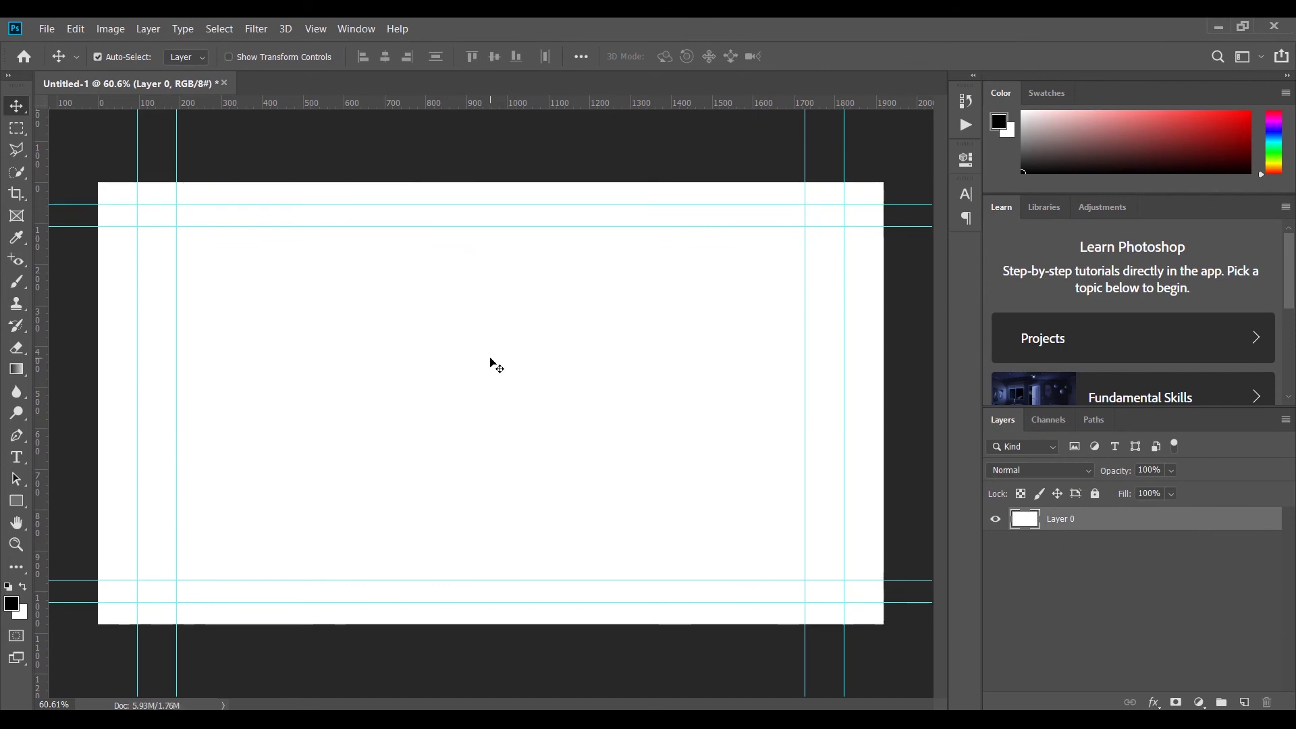
Set the foreground colour to pure red (ff0000) and fill Layer 0 with it
left_click(1051, 539)
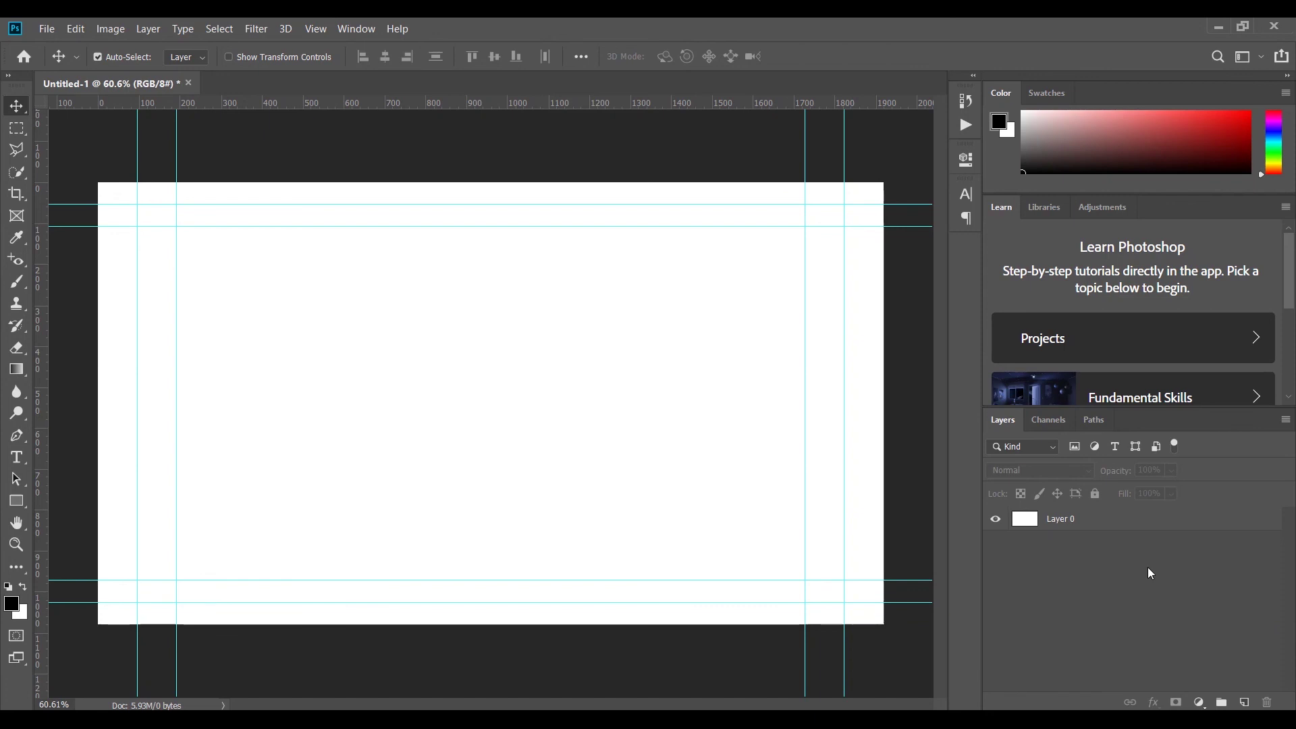
left_click(1060, 527)
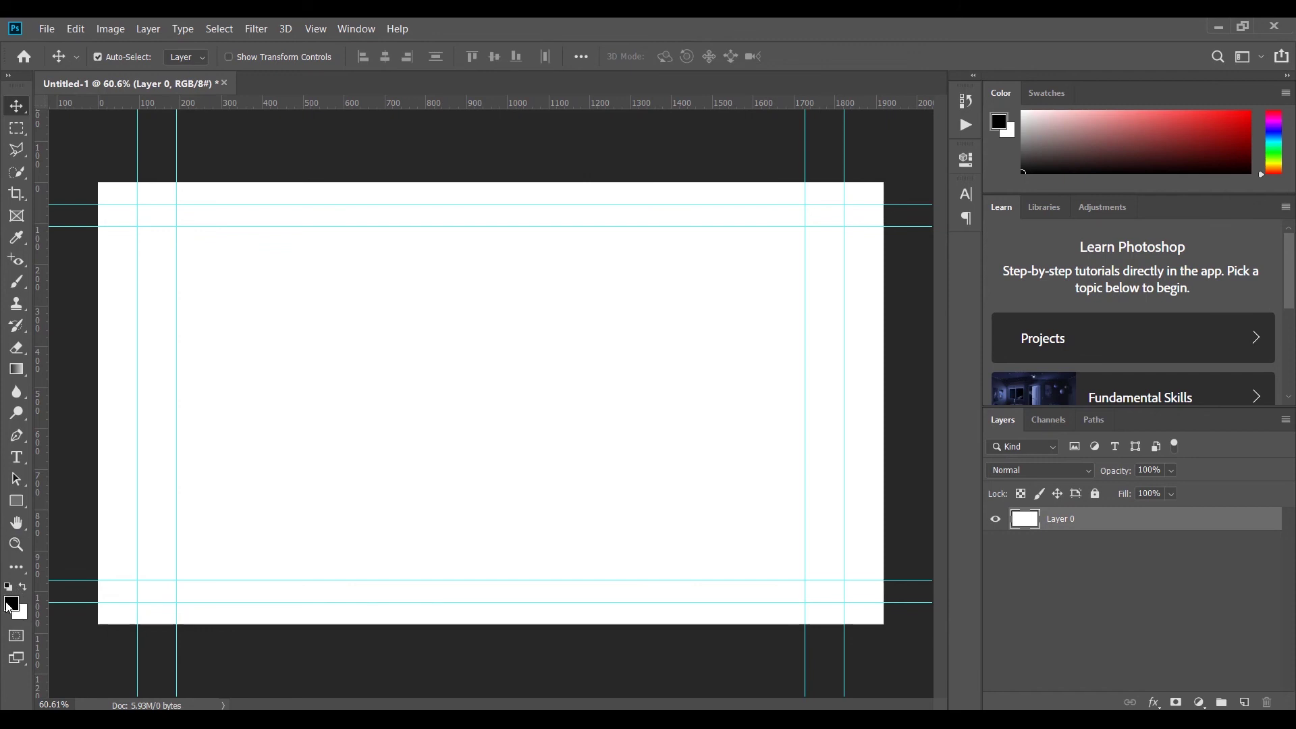
left_click(12, 604)
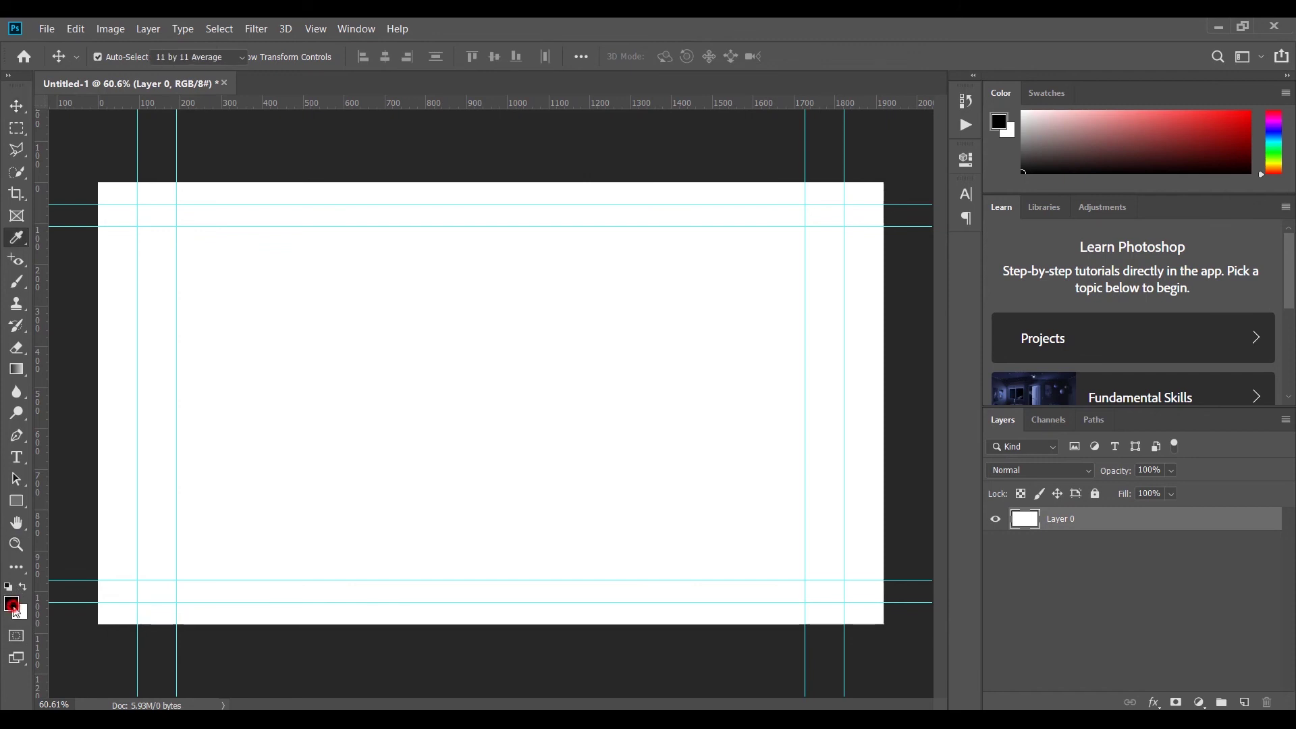
left_click(709, 196)
left_click_drag(756, 136, 865, 25)
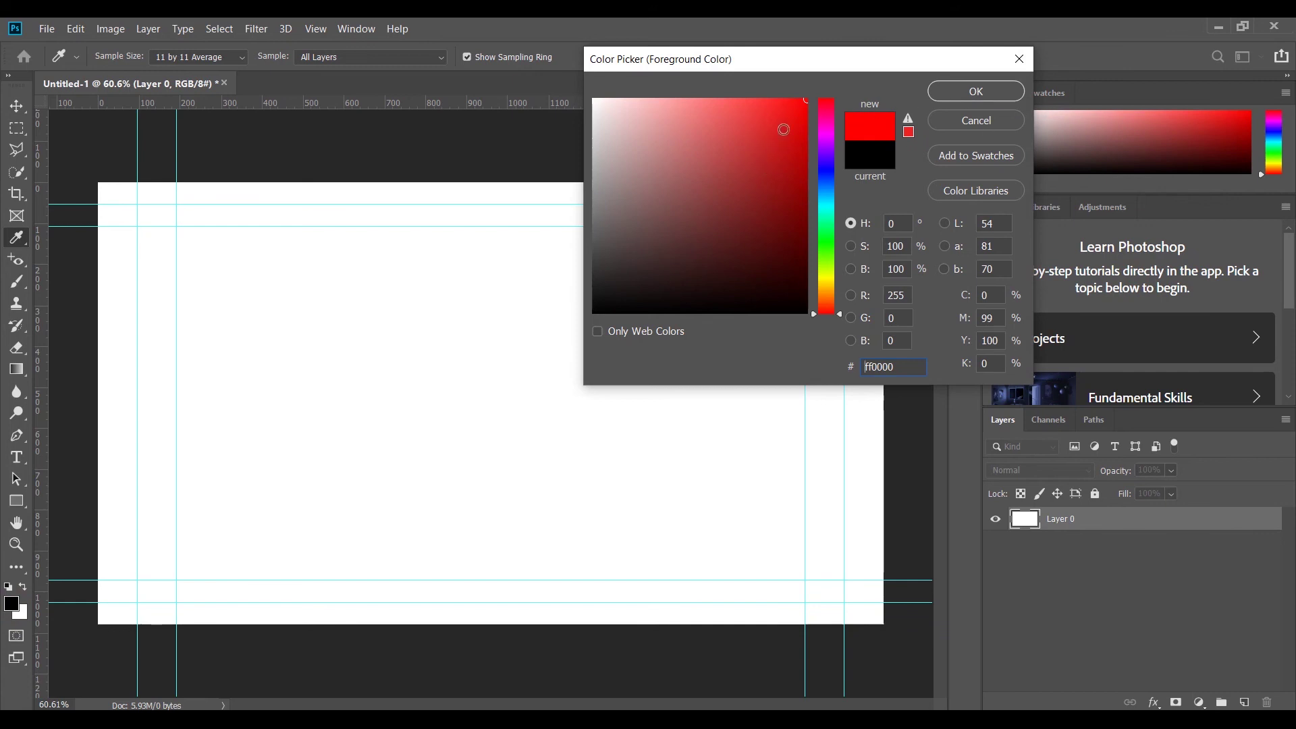
left_click(978, 97)
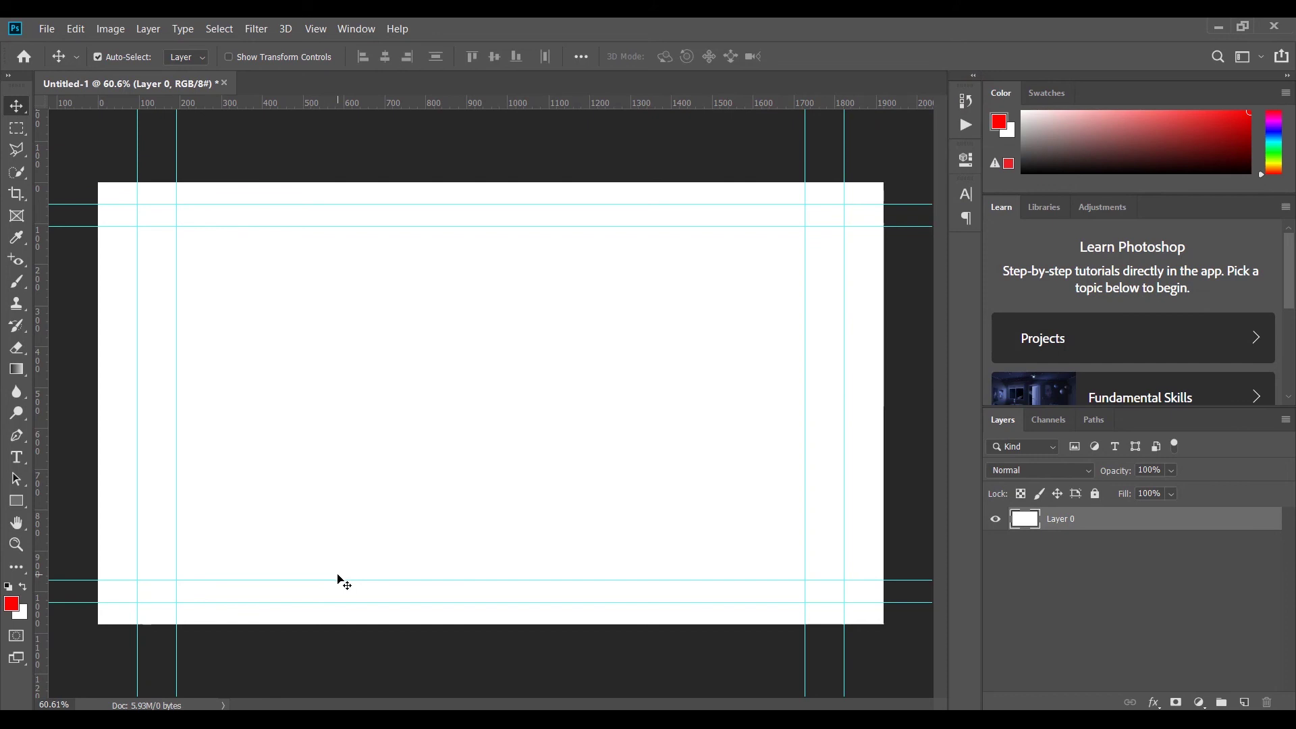
key("alt+BackSpace")
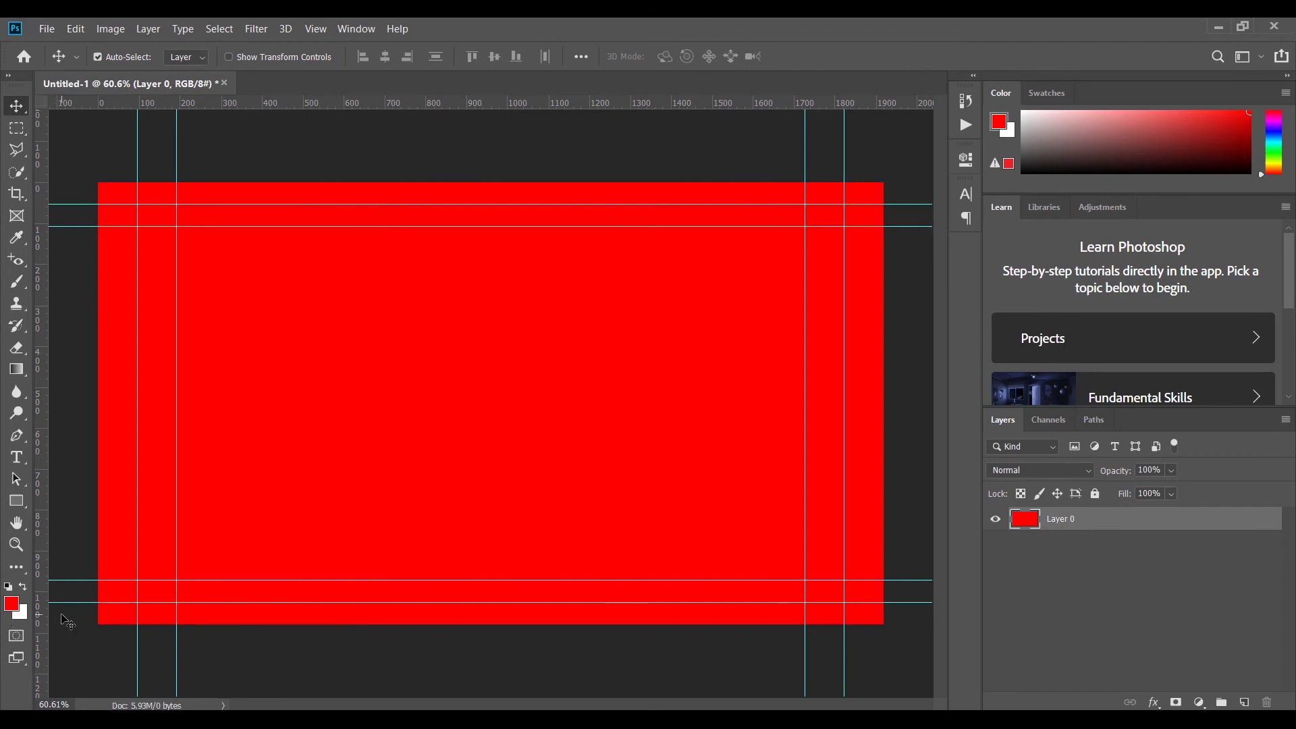
Set the foreground colour to a fully saturated bright blue with a hue of 213°
left_click(11, 604)
mouse_move(775, 239)
left_mouse_down()
mouse_move(688, 101)
mouse_move(697, 96)
mouse_move(763, 189)
left_mouse_up()
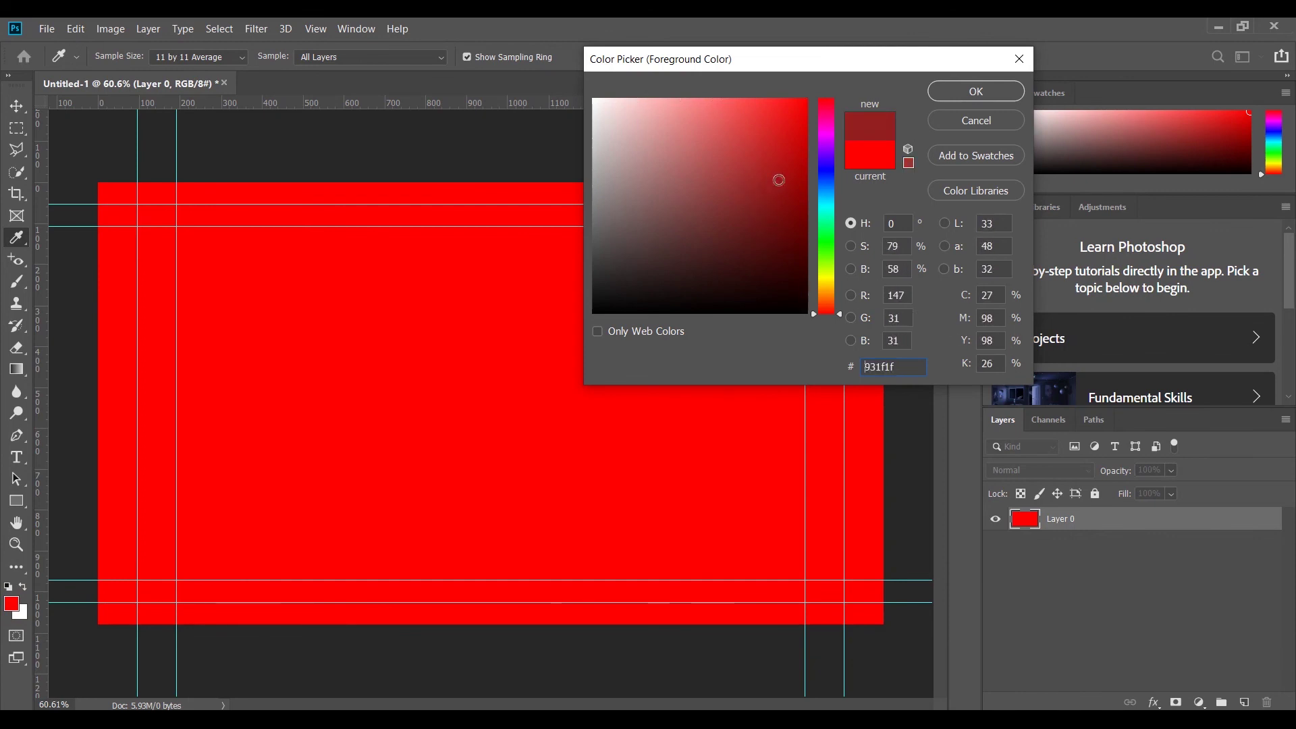
left_click_drag(830, 157, 830, 187)
left_click_drag(773, 143, 806, 98)
left_click(976, 91)
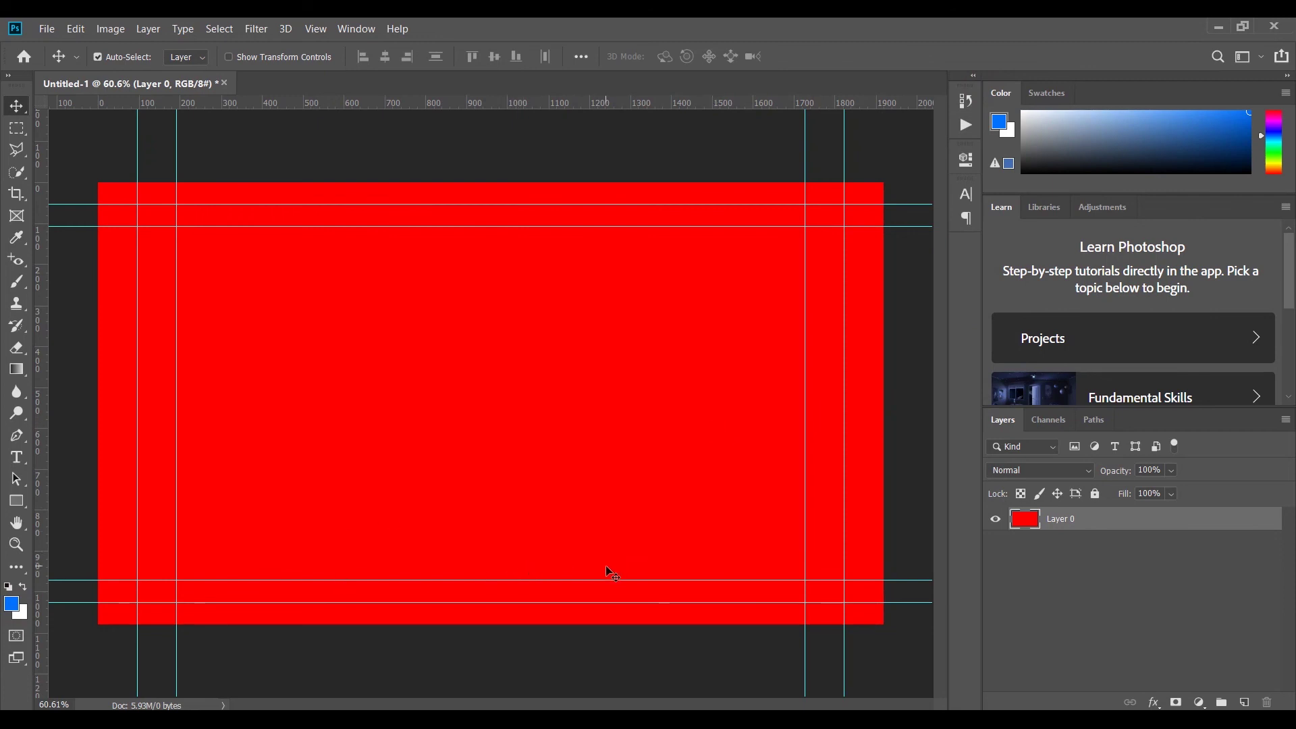
Fill Layer 0 with the blue foreground colour, switching to the white background colour and back to blue
key("alt+BackSpace")
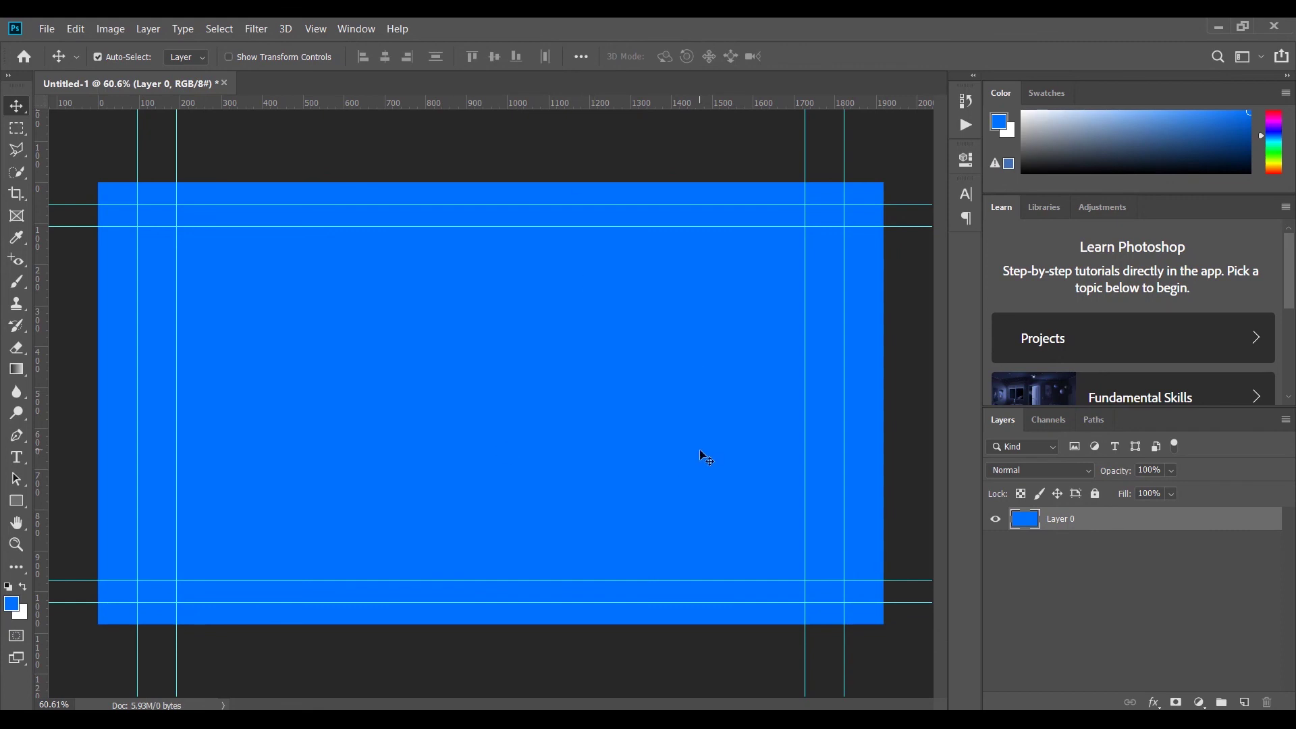
key("ctrl+BackSpace")
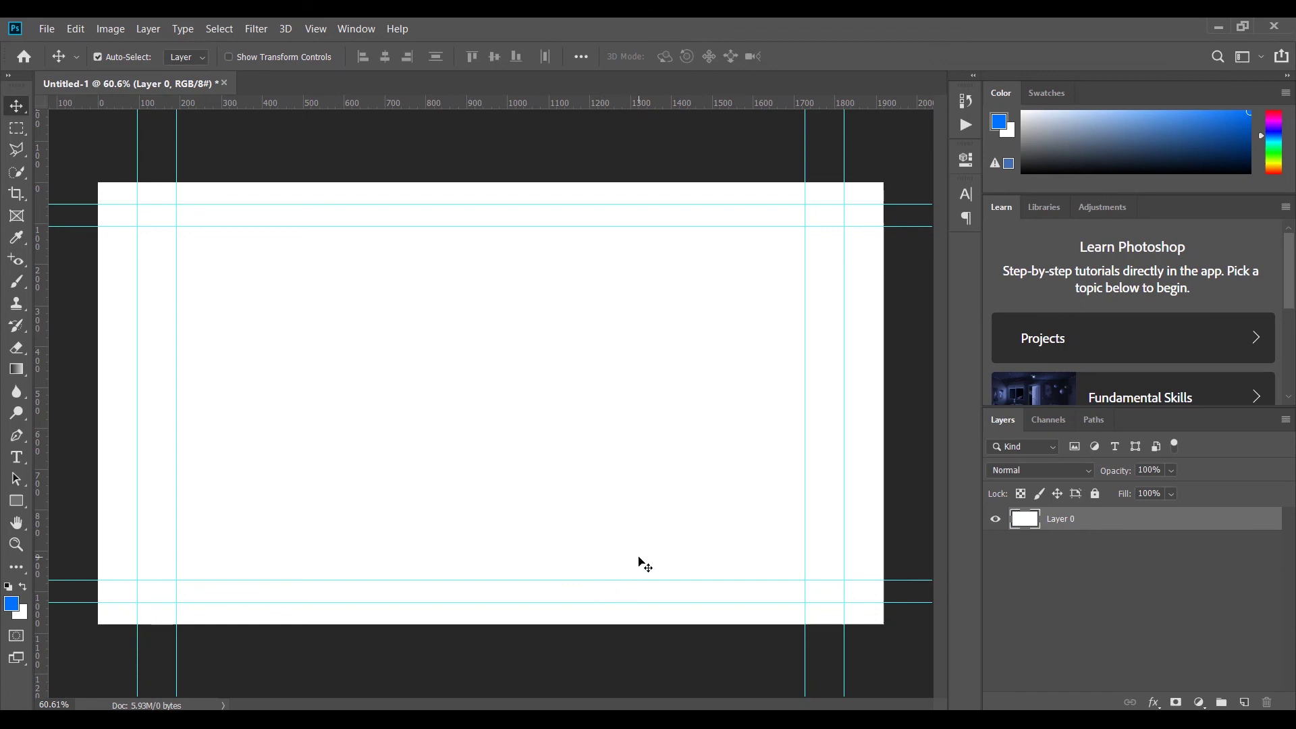
key("alt+BackSpace")
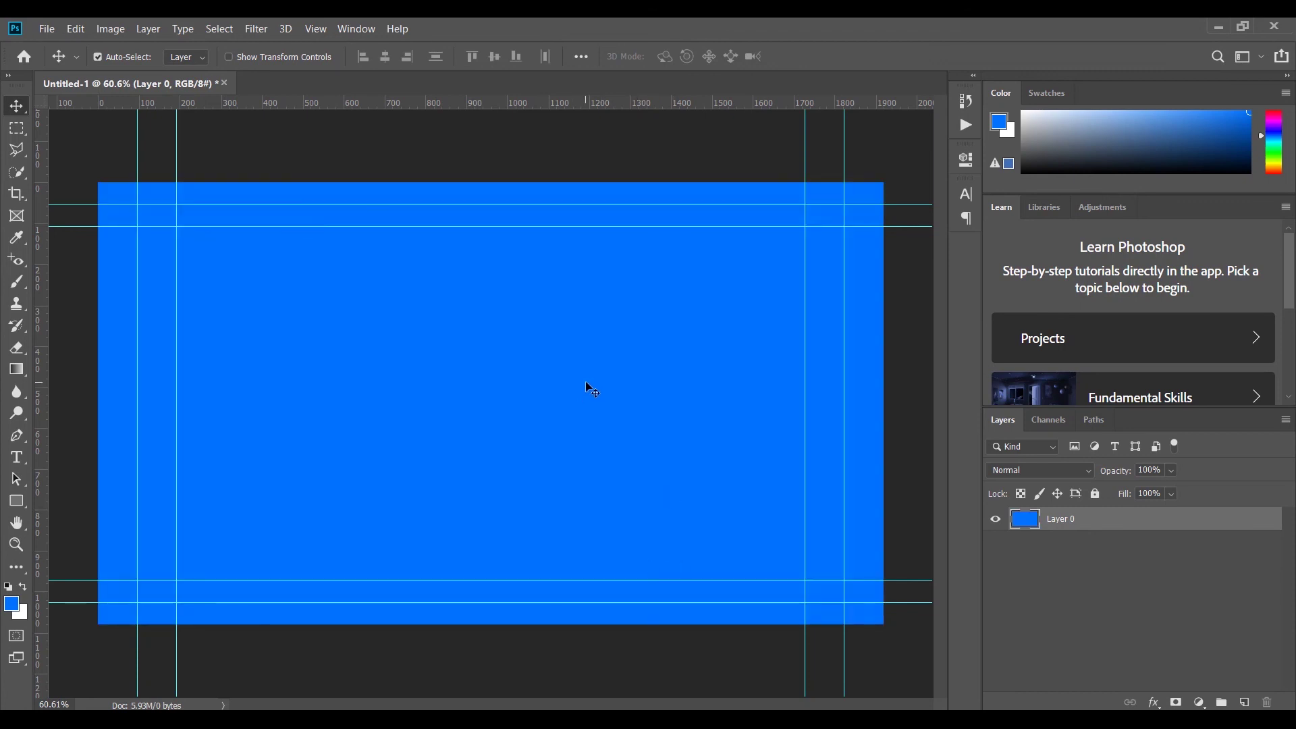
Set the foreground colour to black and fill Layer 0 with it
left_click(10, 606)
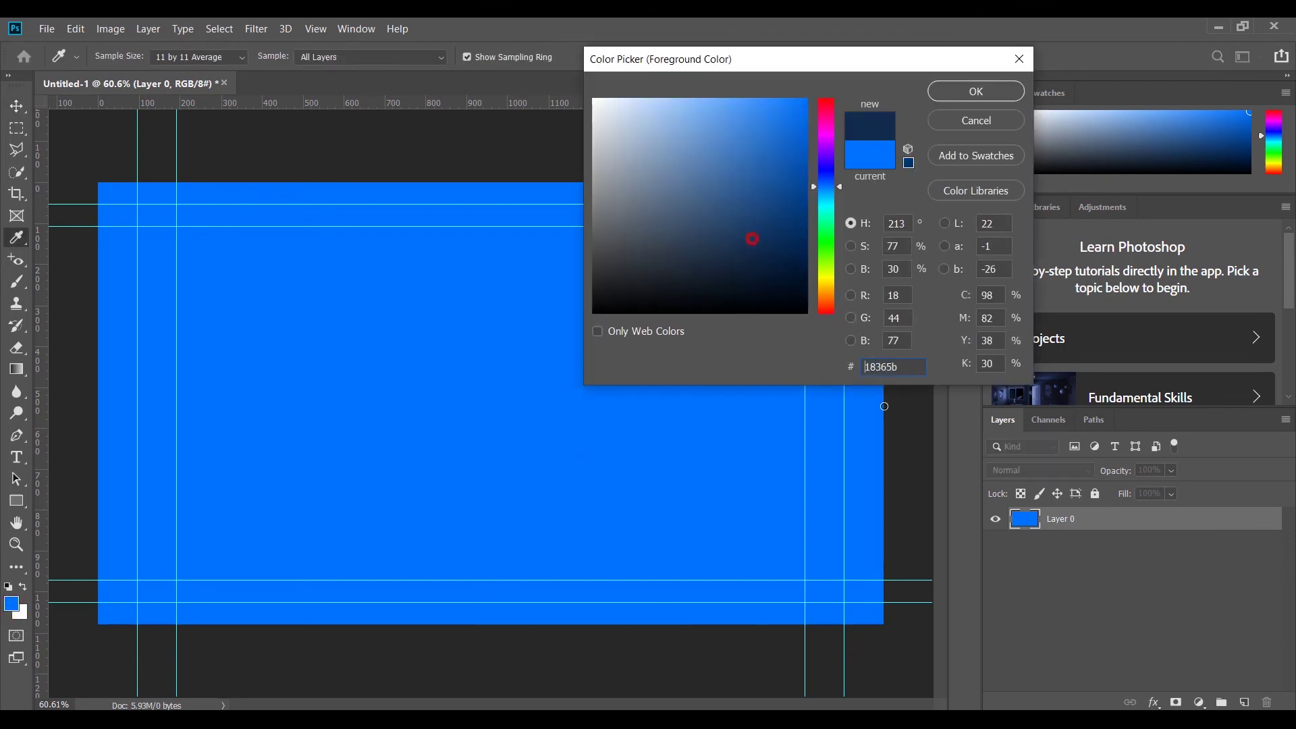
left_click(806, 312)
left_click(960, 88)
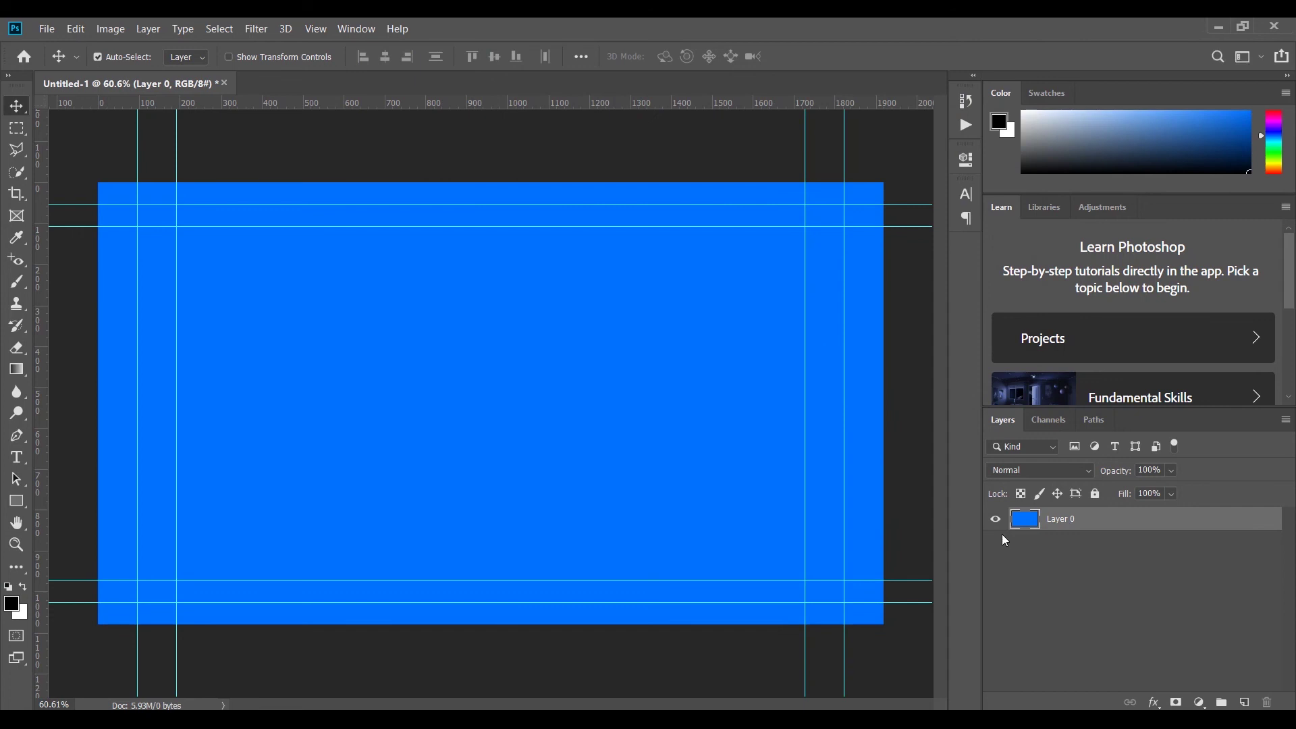
key("alt+BackSpace")
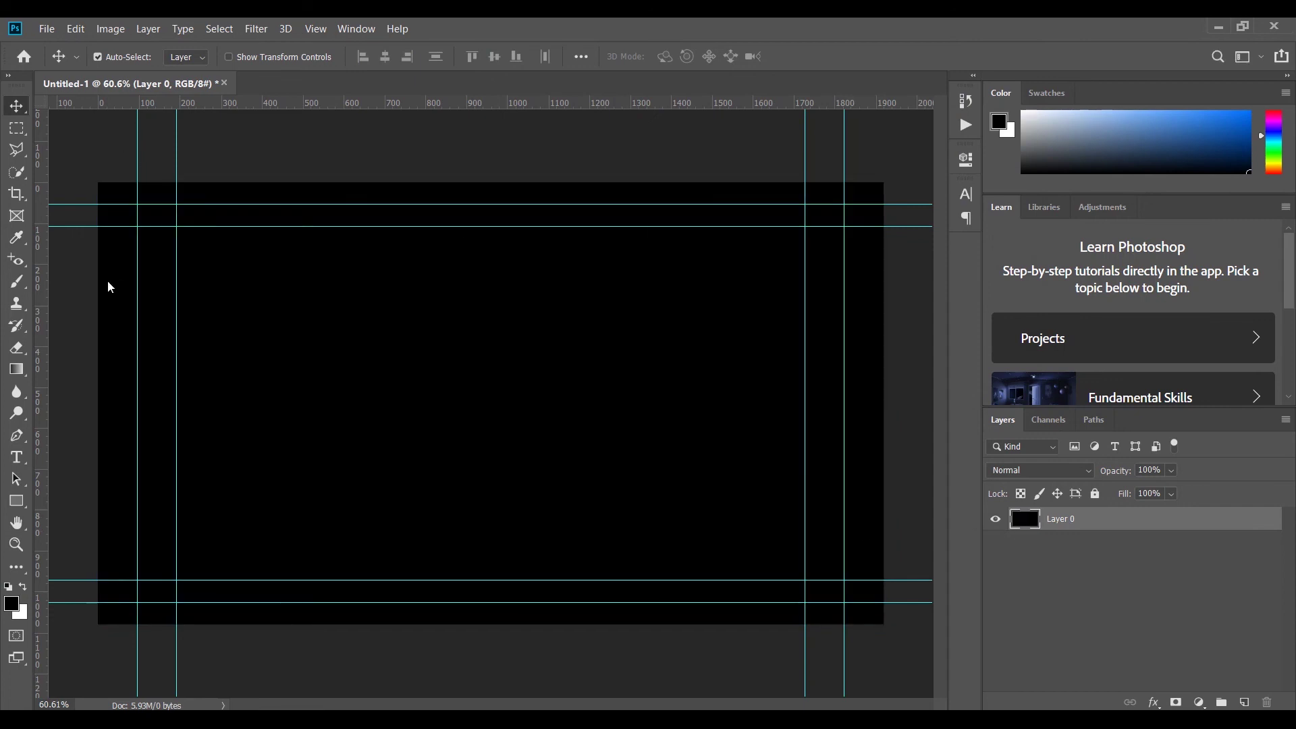